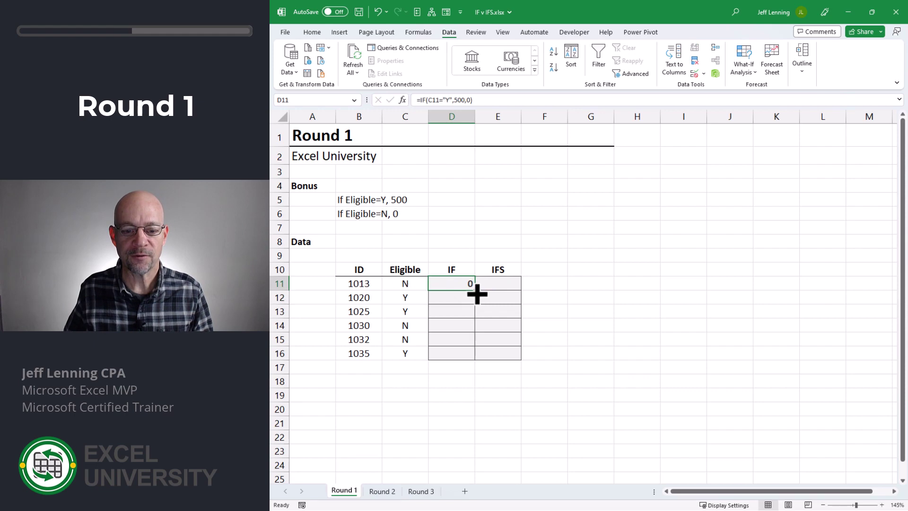
Fill the IF formula from D11 down through D16
left_click_drag(474, 290, 475, 359)
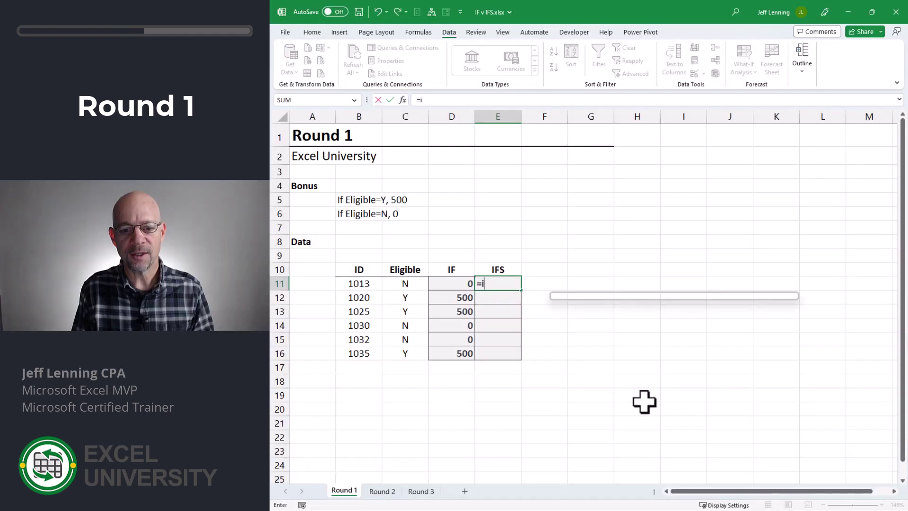
Start an IFS formula in E11 that returns 500 when C11="Y"
type("fs")
key("Tab")
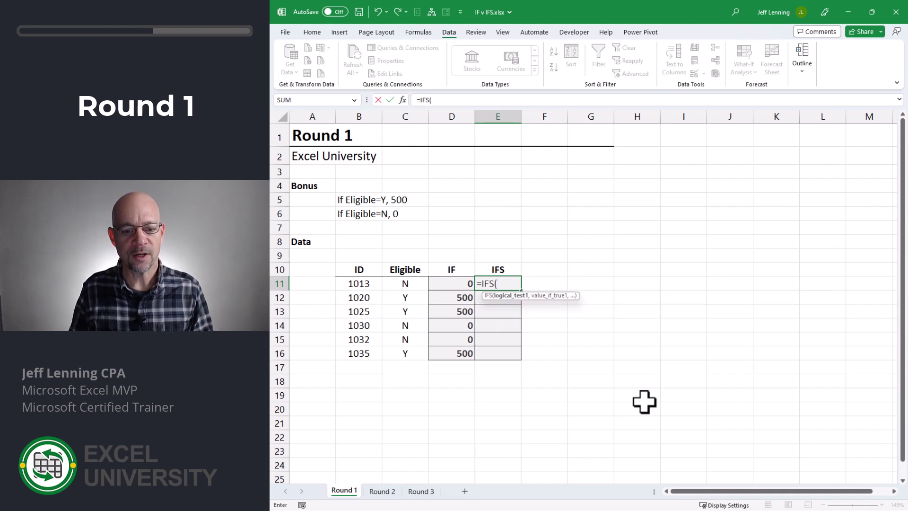
key("Left")
key("Left")
type("=\"Y\"")
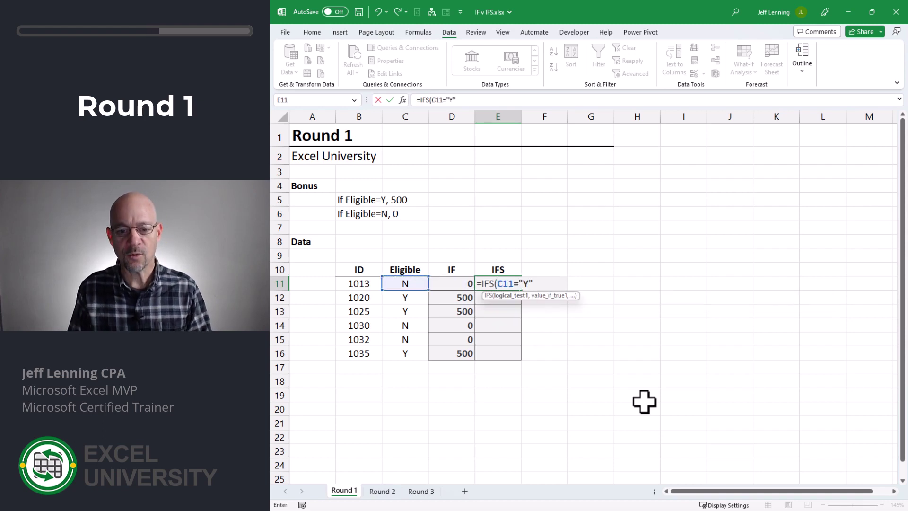
type(",")
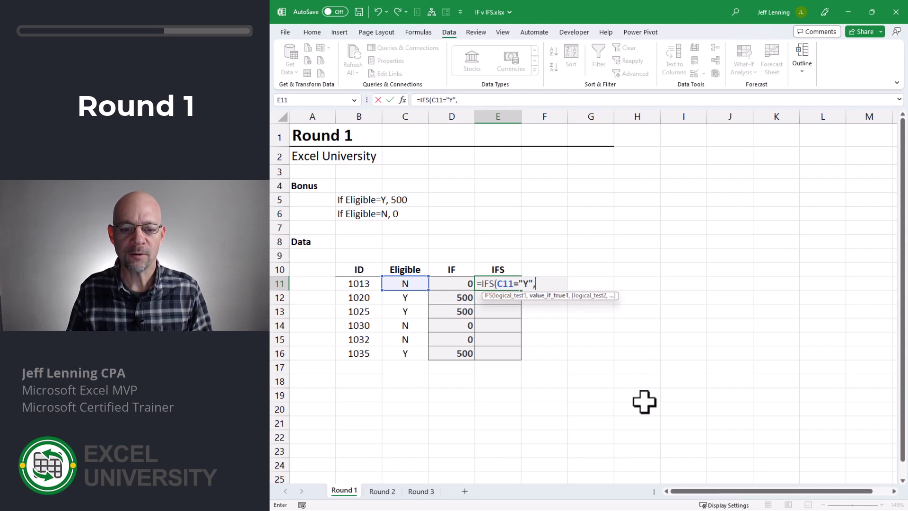
type("500,")
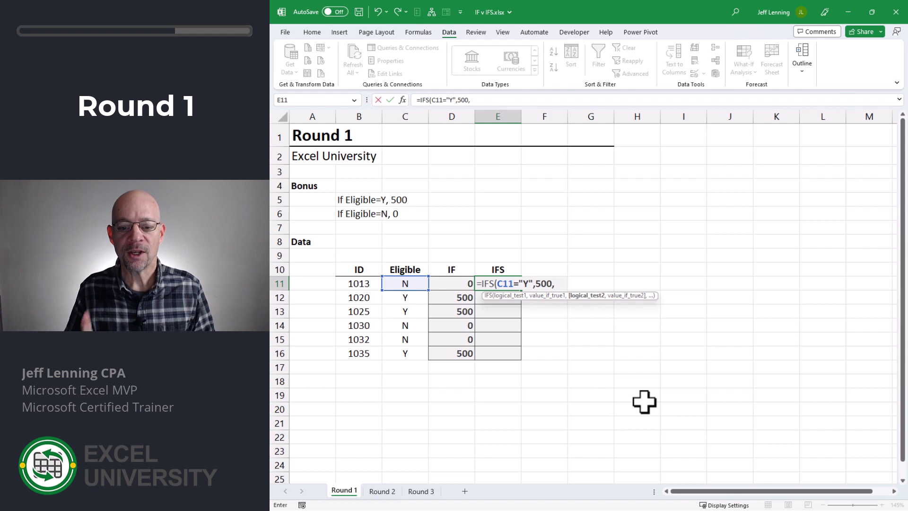
Complete E11's IFS formula with the test C11="N" returning 0, and fill it down through E16
key("Left")
key("Left")
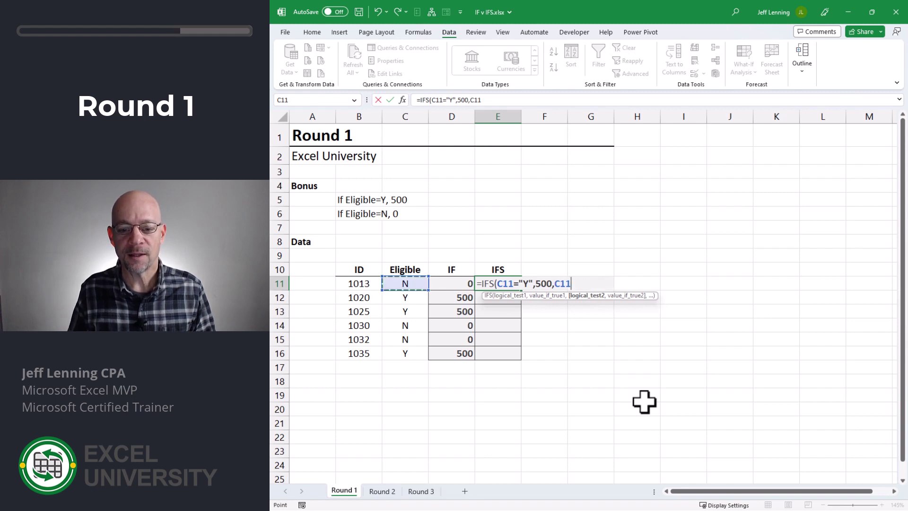
type("=\"N\"")
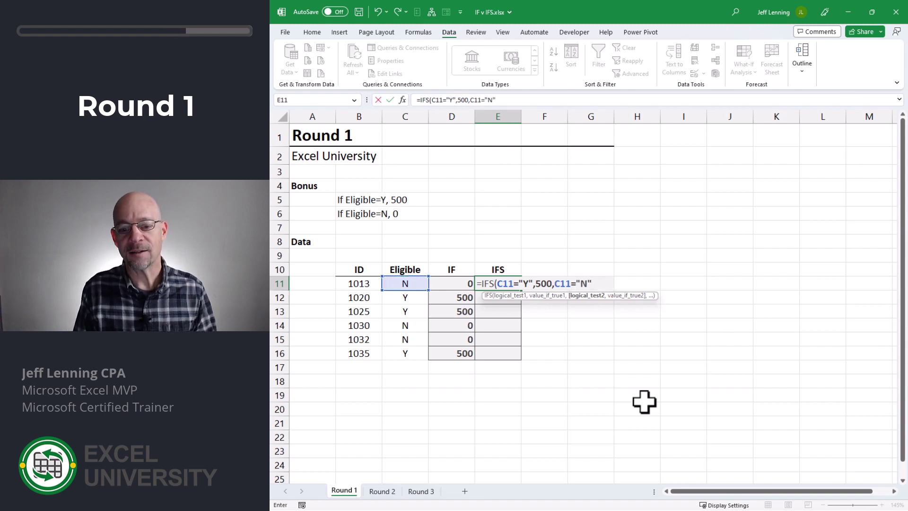
type(",0")
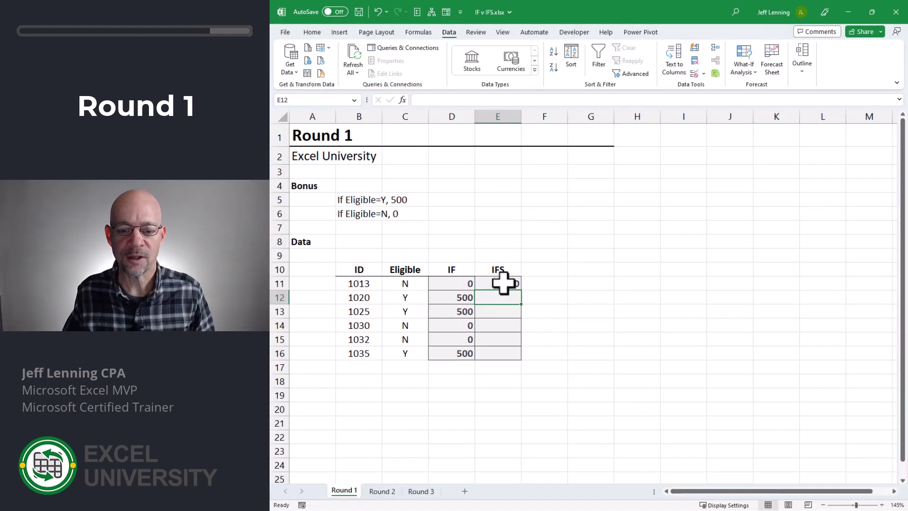
left_click(503, 284)
left_click_drag(520, 290, 525, 349)
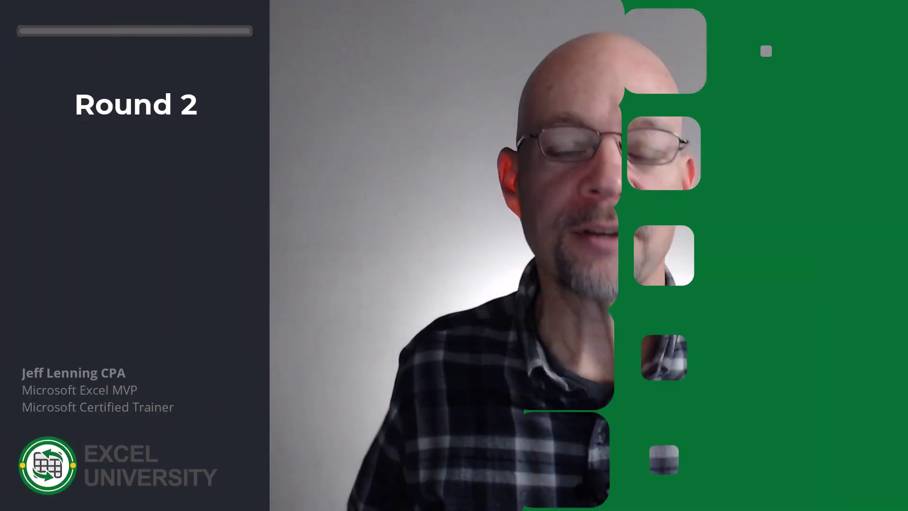
left_click_drag(405, 297, 414, 364)
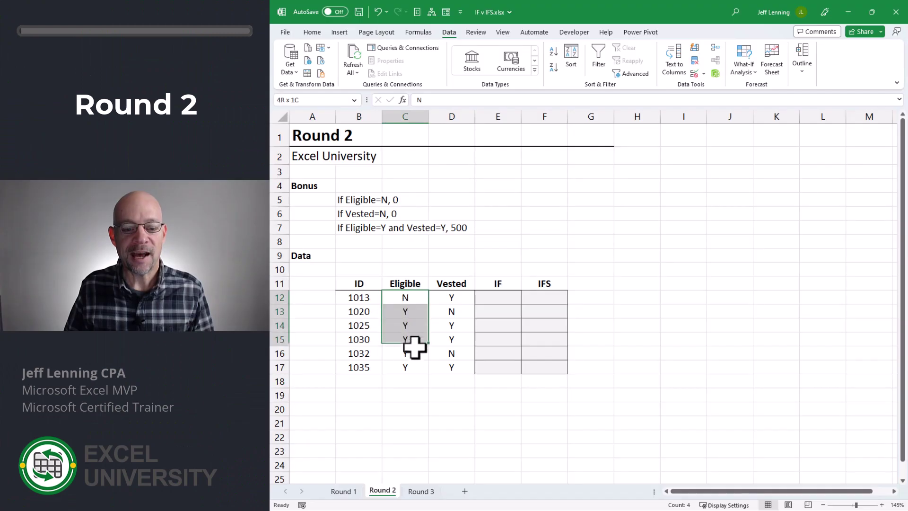
left_click_drag(456, 297, 460, 374)
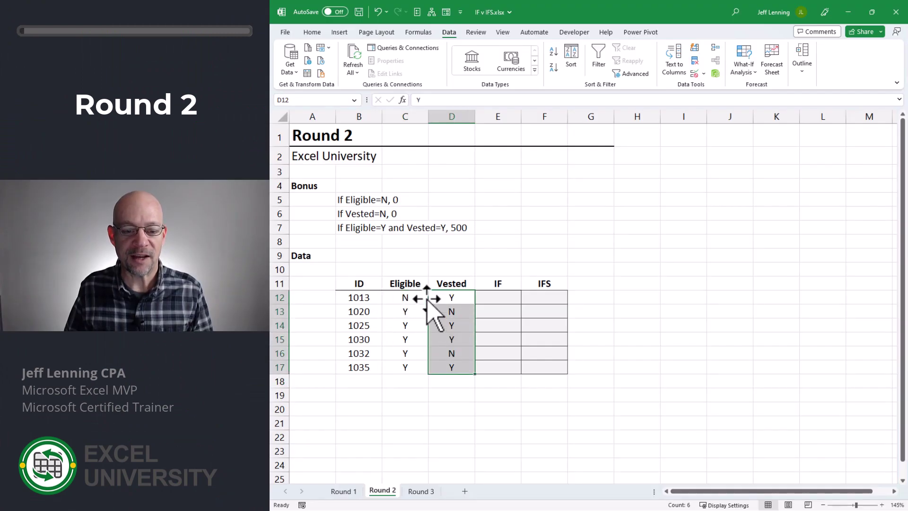
left_click(410, 296)
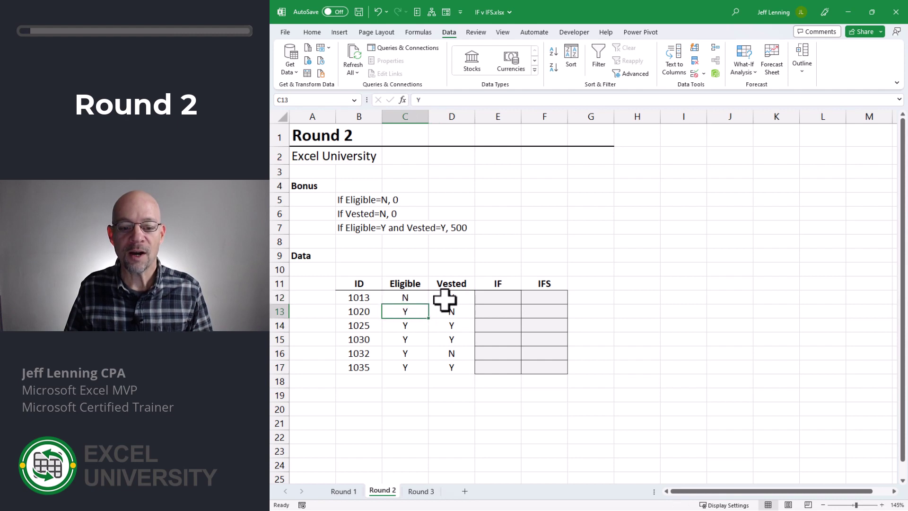
left_click_drag(446, 299, 460, 370)
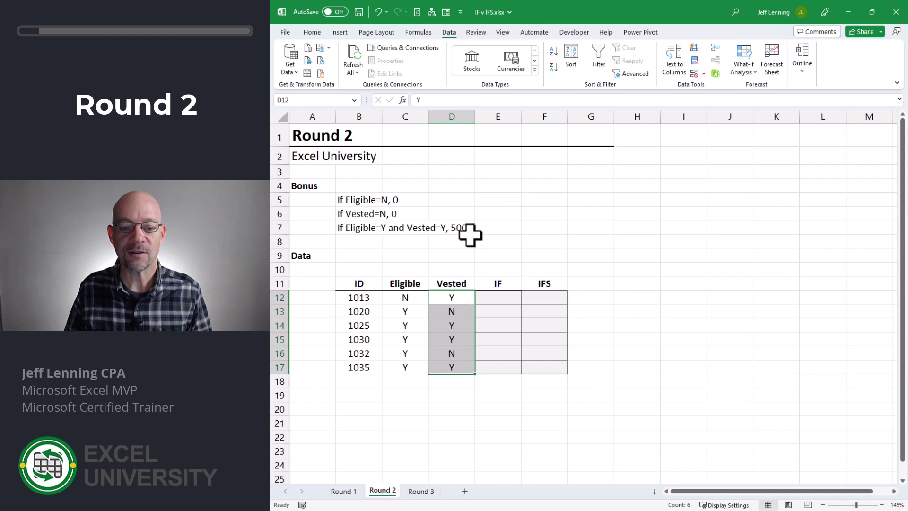
Start an IF formula in E12 that returns 0 when C12="N", with a nested IF as its false value
key("Right")
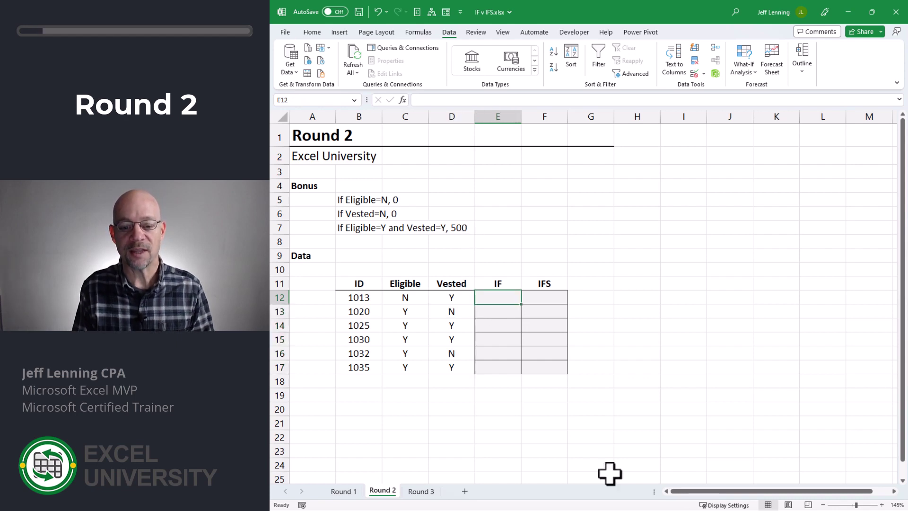
type("=IF(")
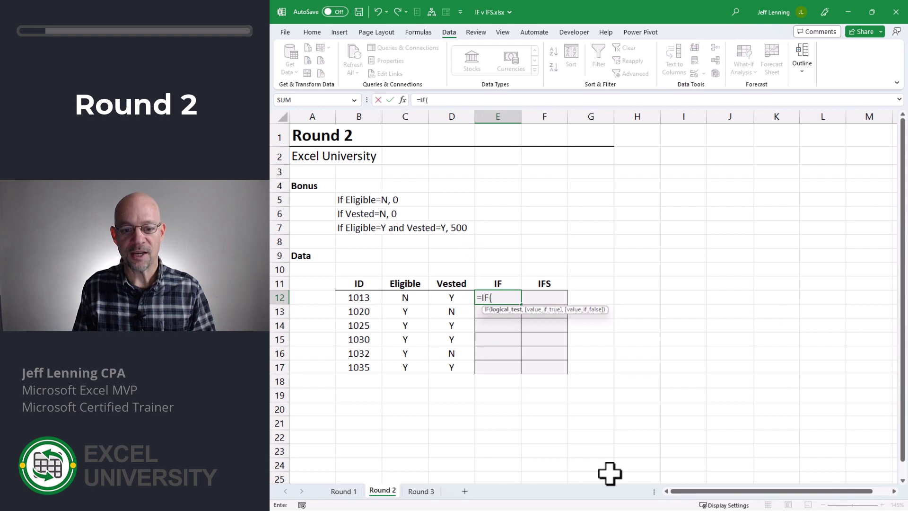
key("Left")
key("Left")
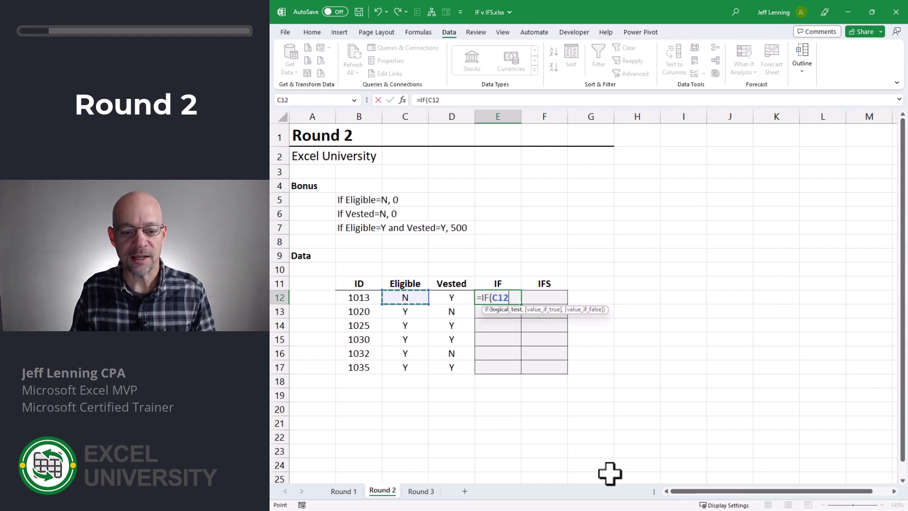
type("=\"N\"")
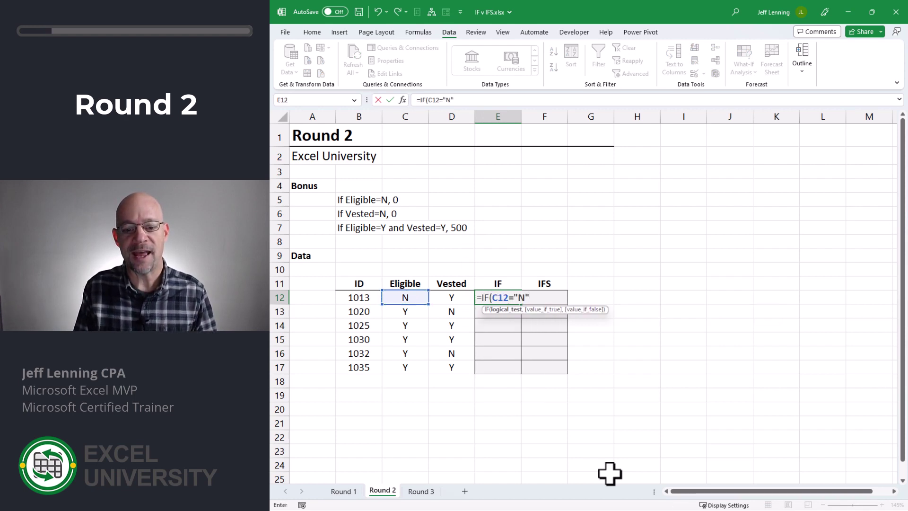
type(",0,if")
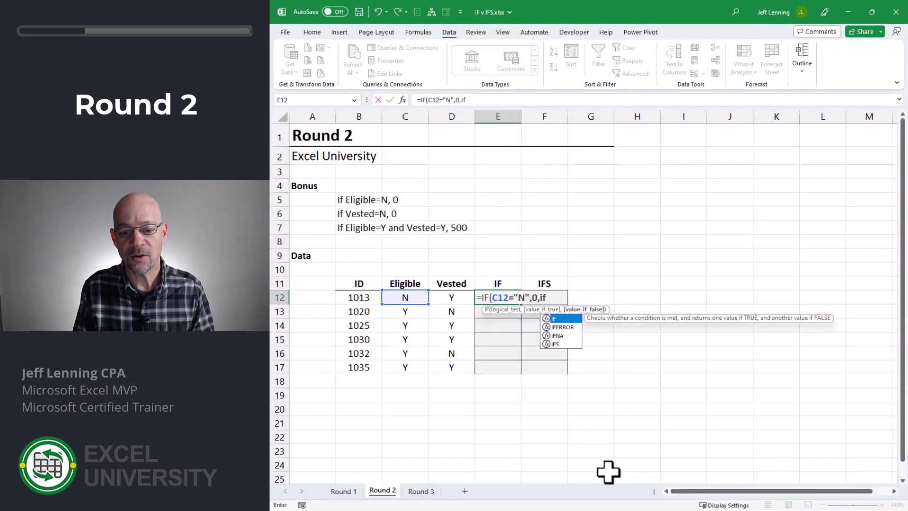
Complete E12's nested IFs with D12="N" returning 0 and D12="Y" returning 500, and fill the formula down through E17
key("Left")
type("=\"N\",0")
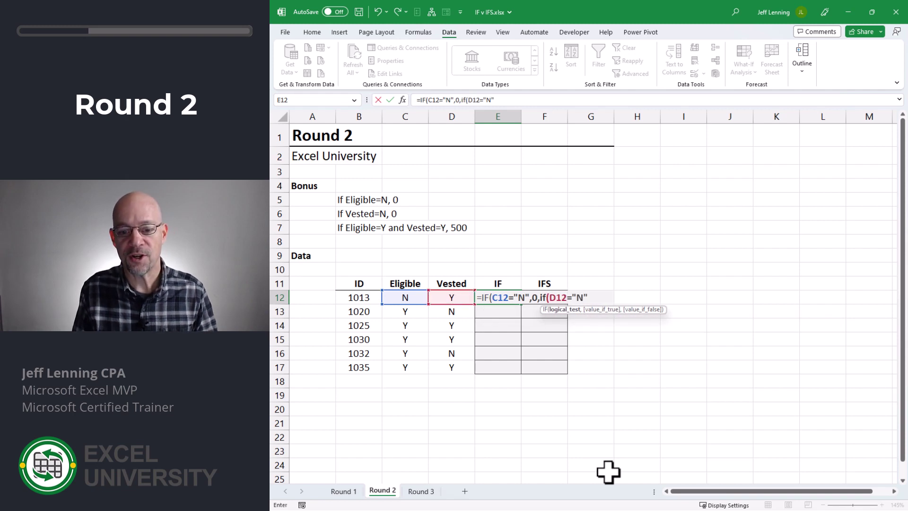
type(",")
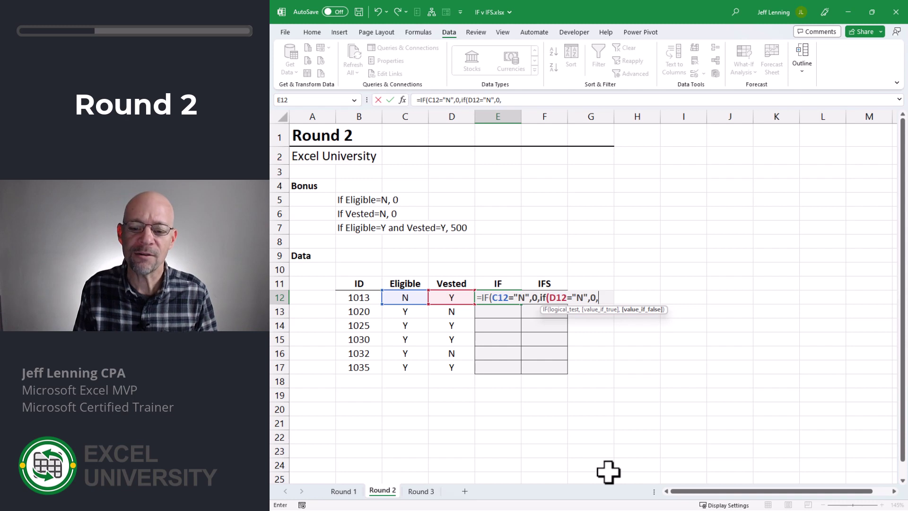
type("IF(D12=\"Y")
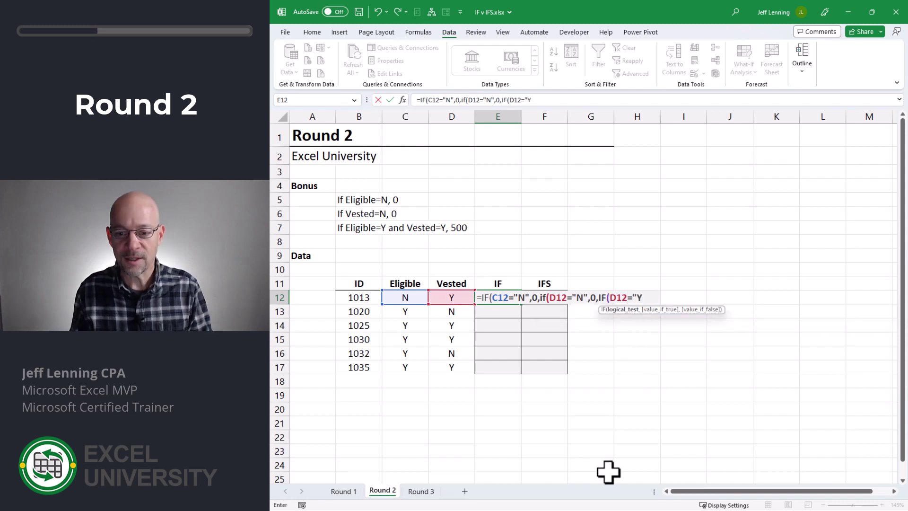
type("\",500")
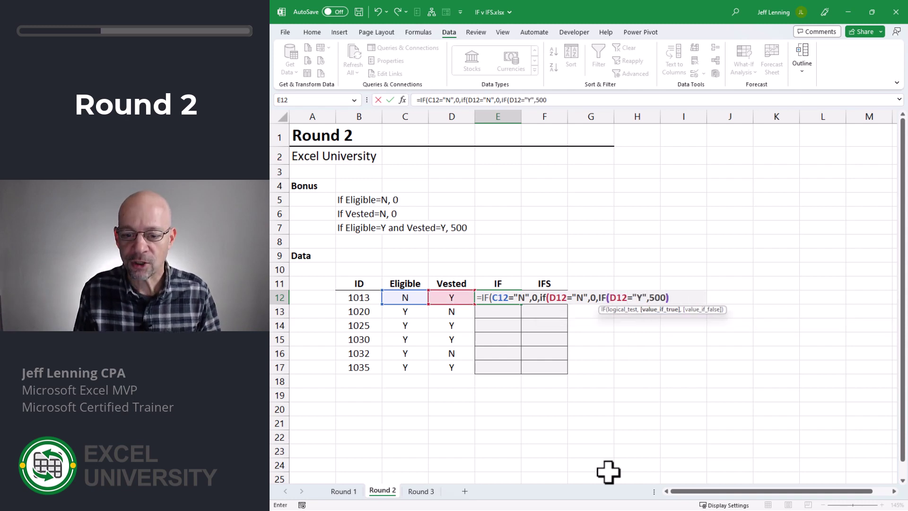
type("))")
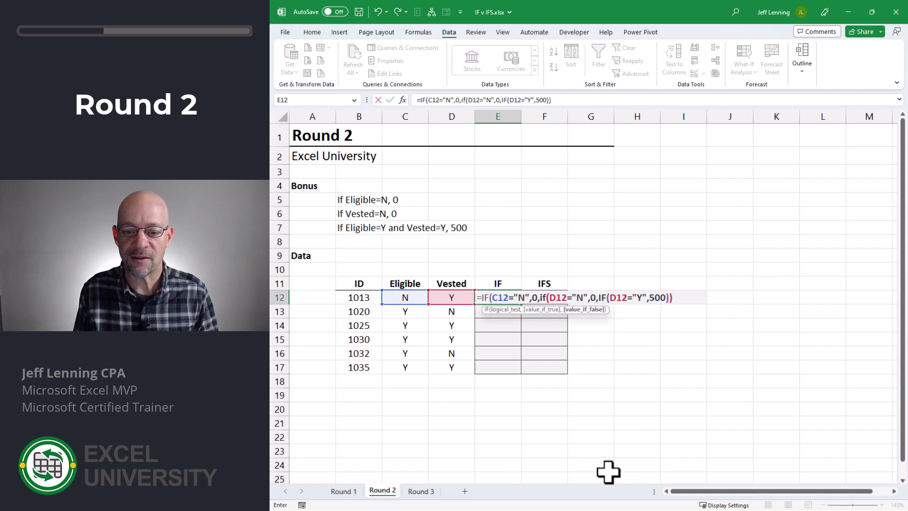
type(")")
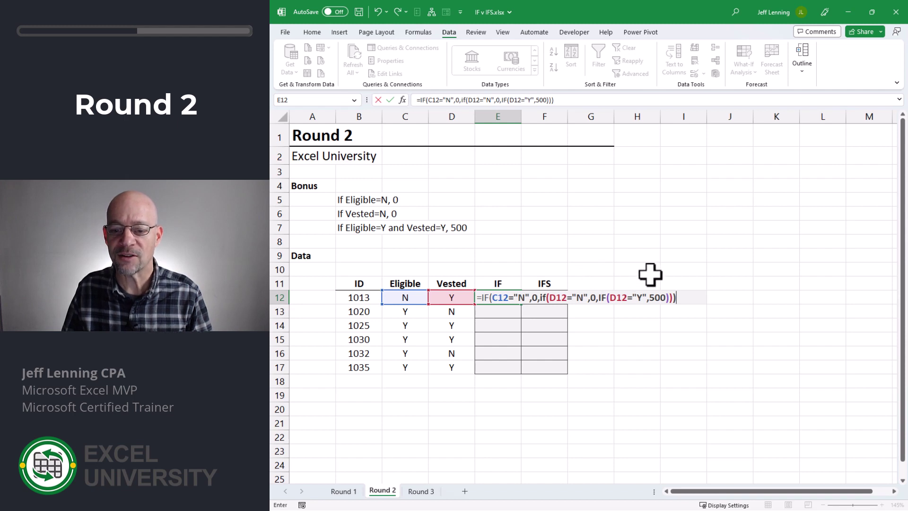
key("ctrl+Return")
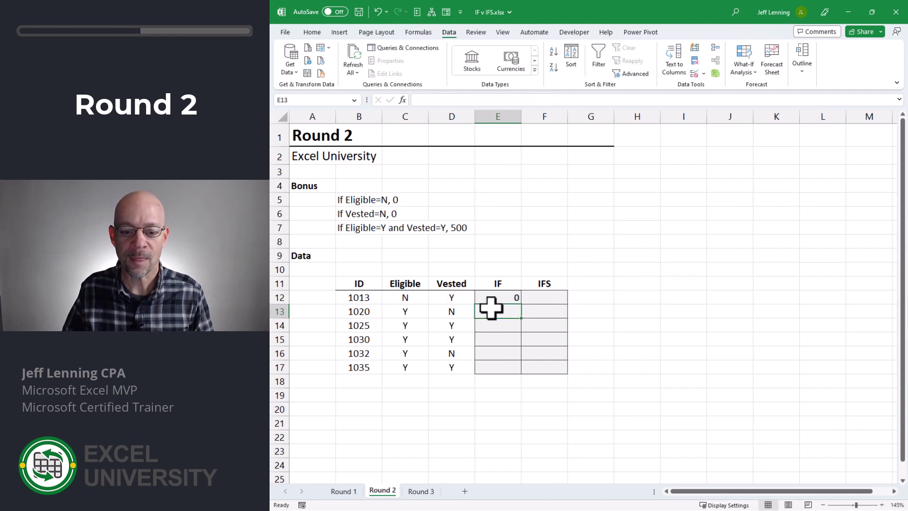
left_click_drag(524, 307, 525, 371)
Start an IFS formula in F12 whose first test, C12="N", returns 0
key("Right")
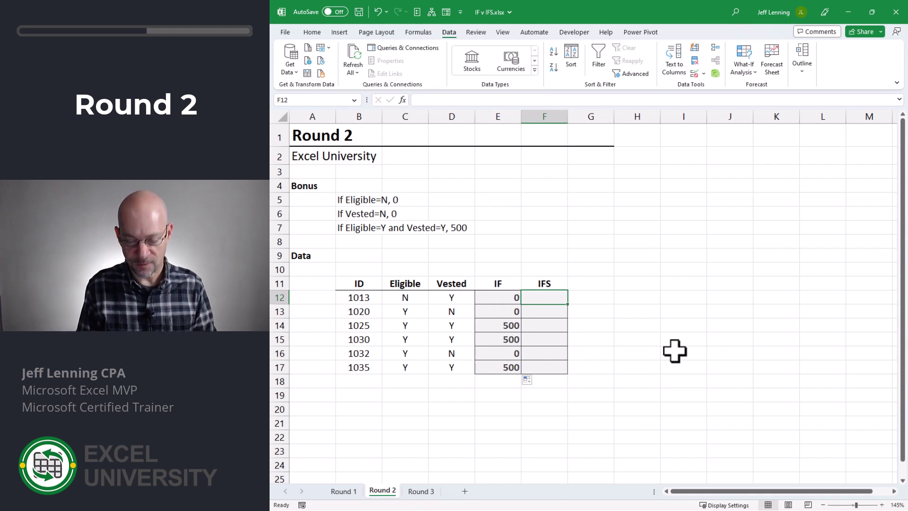
type("=ifs")
key("Tab")
key("Left")
key("Left")
key("Left")
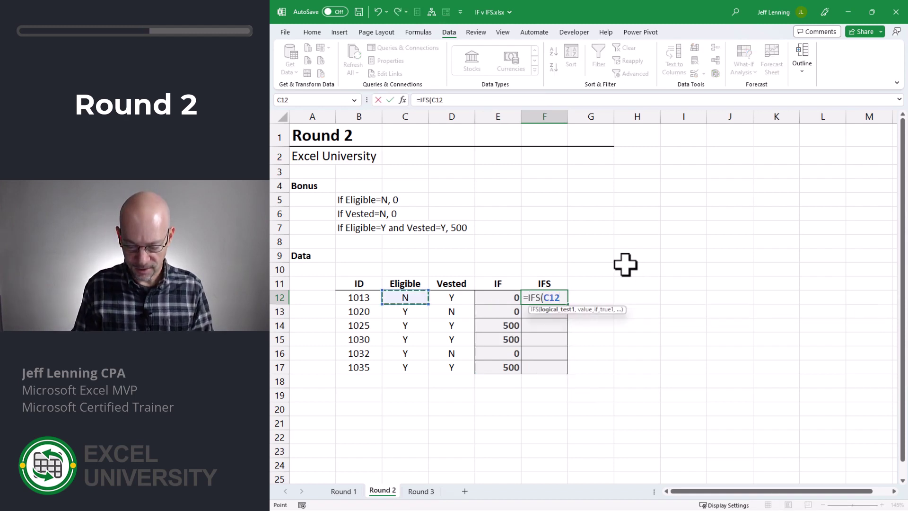
type("=\"N\",0")
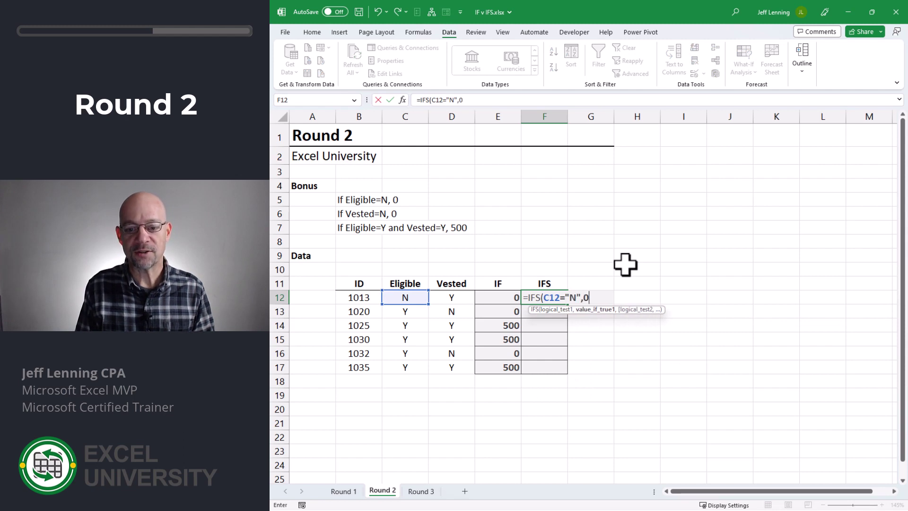
type(",")
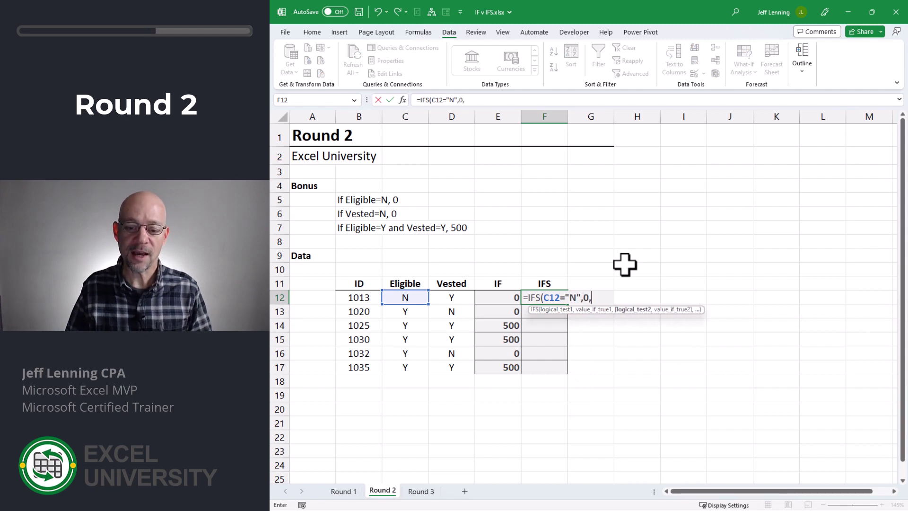
Complete F12's IFS formula with D12="N" returning 0 and D12="Y" returning 500, and fill it down through F17
left_click(455, 294)
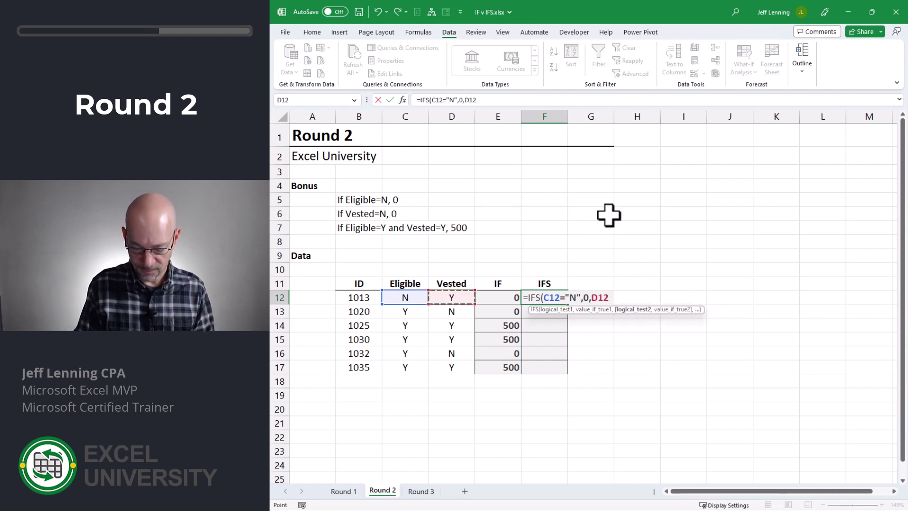
type("=\"N\",")
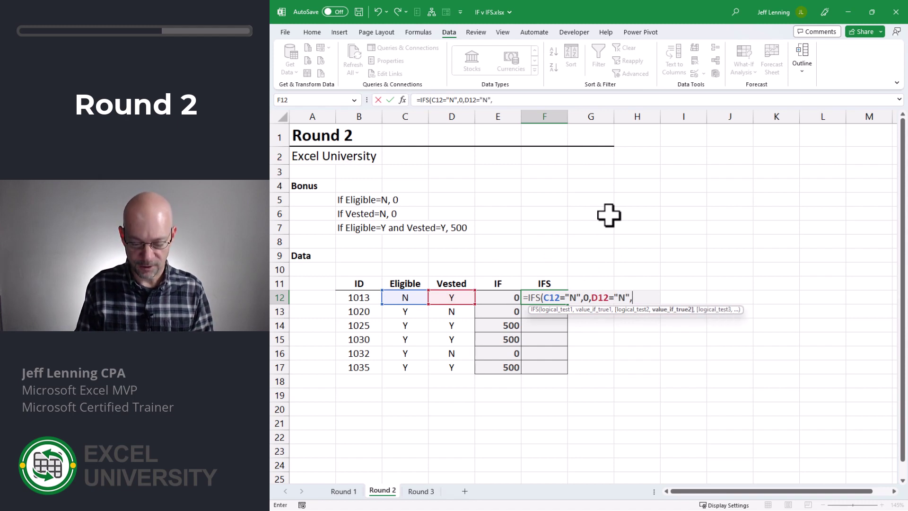
type("0,")
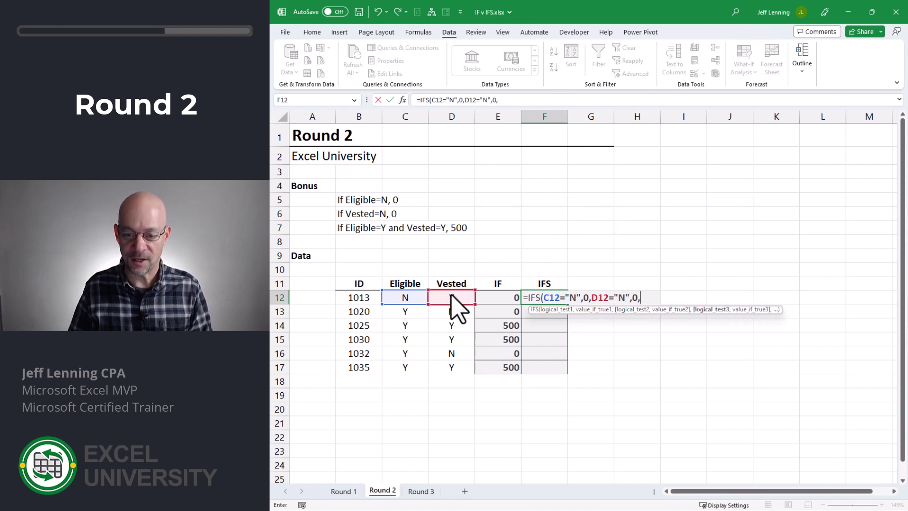
left_click(451, 297)
type("=\"Y\",500)")
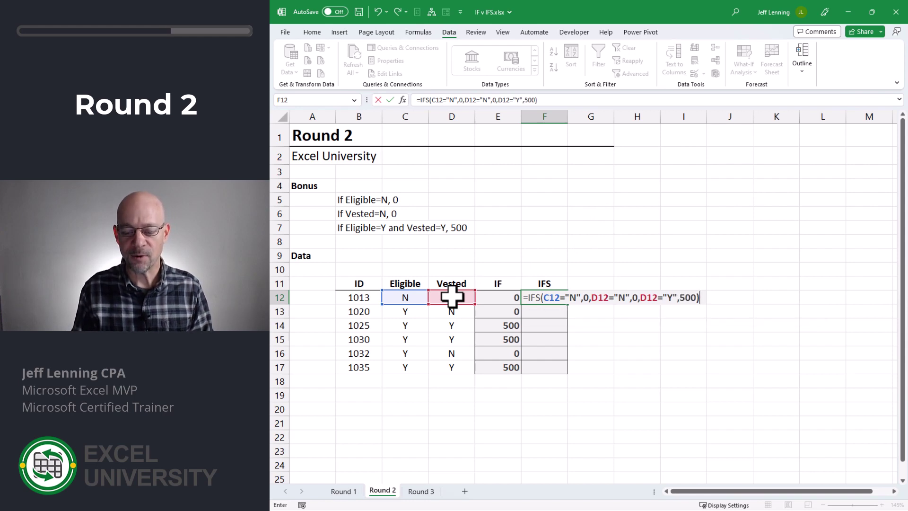
key("ctrl+Return")
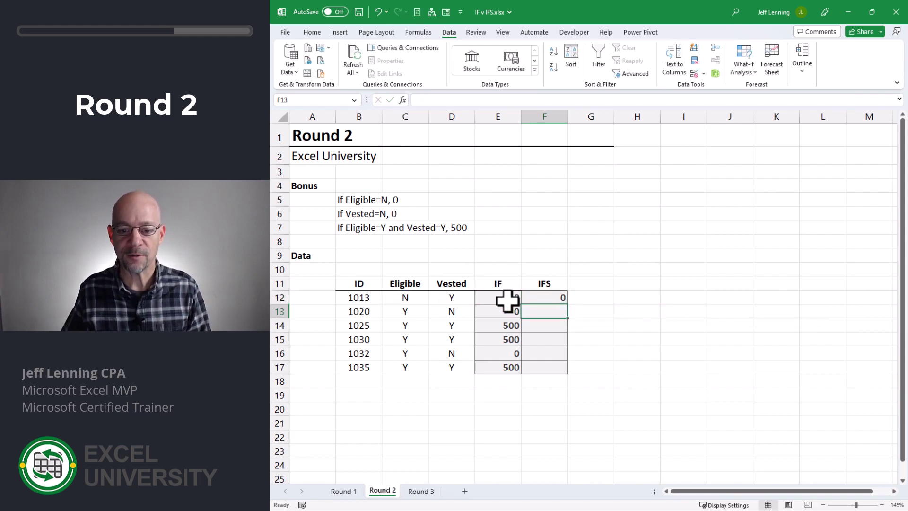
left_click_drag(570, 308, 573, 373)
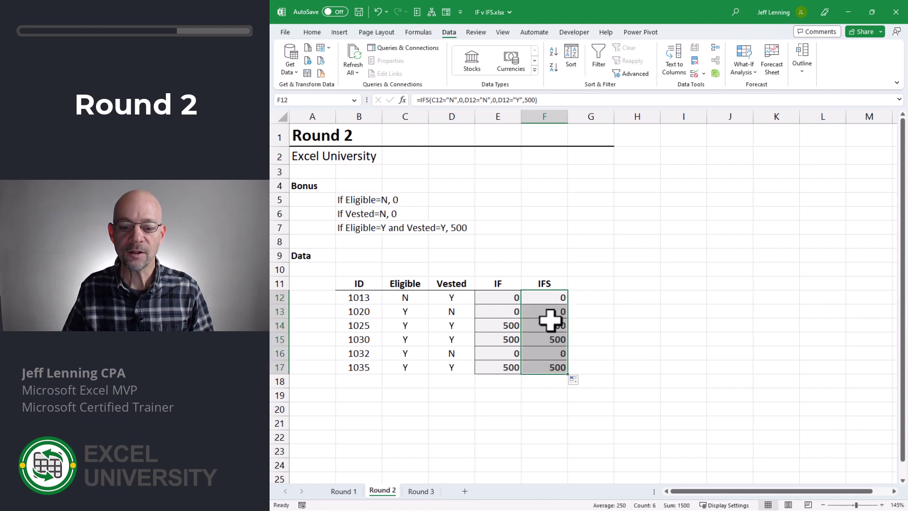
Review the nested IF formula in E12 and the IFS formula in F12 on the Round 2 sheet for comparison
left_click(665, 301)
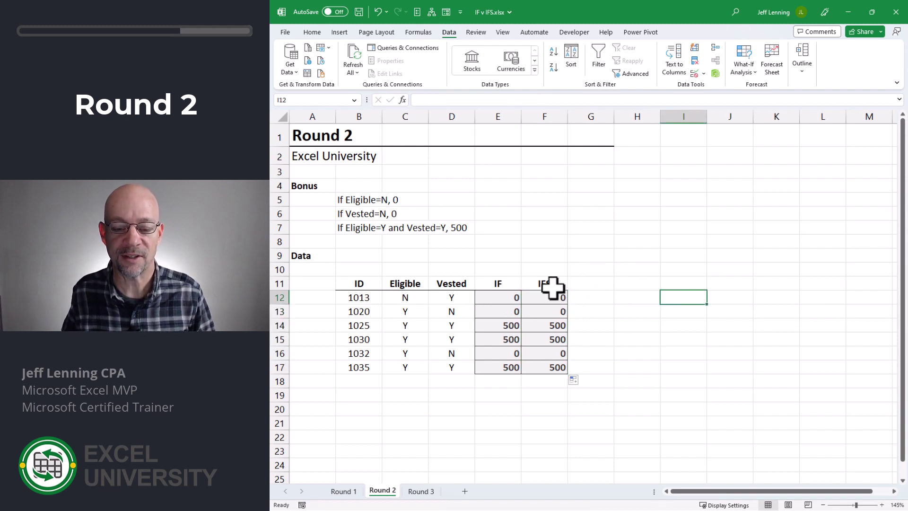
double_click(515, 296)
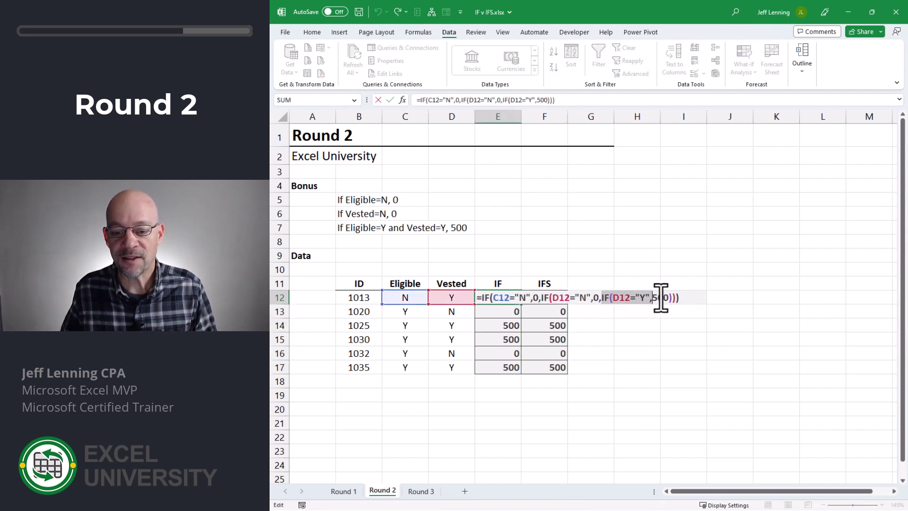
key("ctrl+Return")
left_click(554, 297)
key("F2")
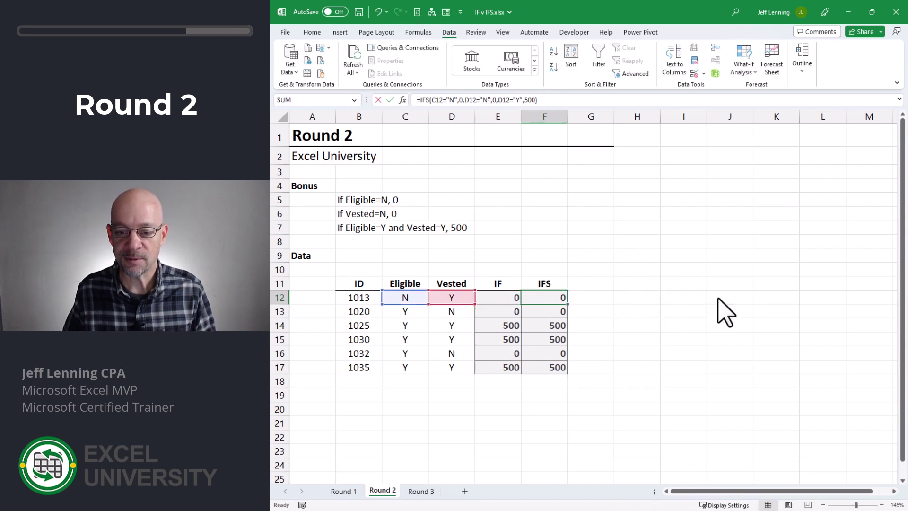
key("ctrl+Return")
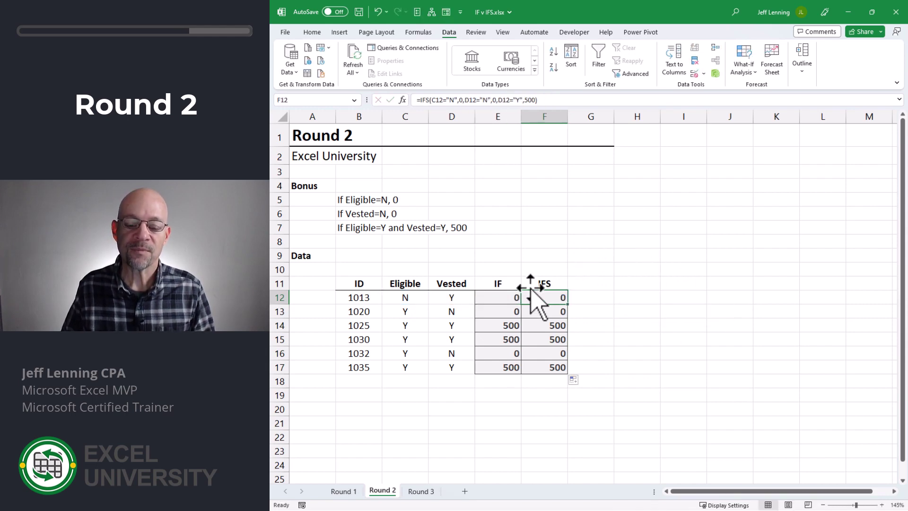
left_click(502, 293)
key("F2")
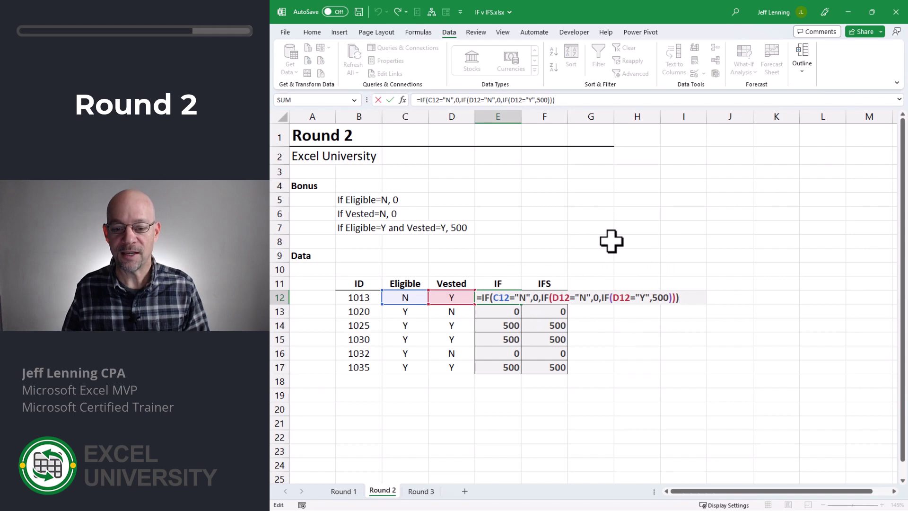
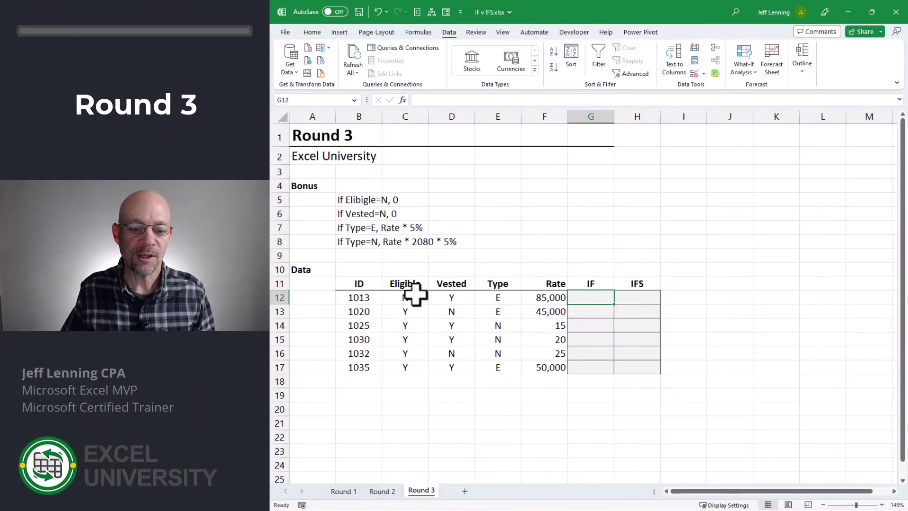
Examine the Eligible, Vested, Type and Rate data on the Round 3 sheet against its bonus rules
left_click_drag(405, 297, 414, 365)
left_click_drag(462, 296, 462, 364)
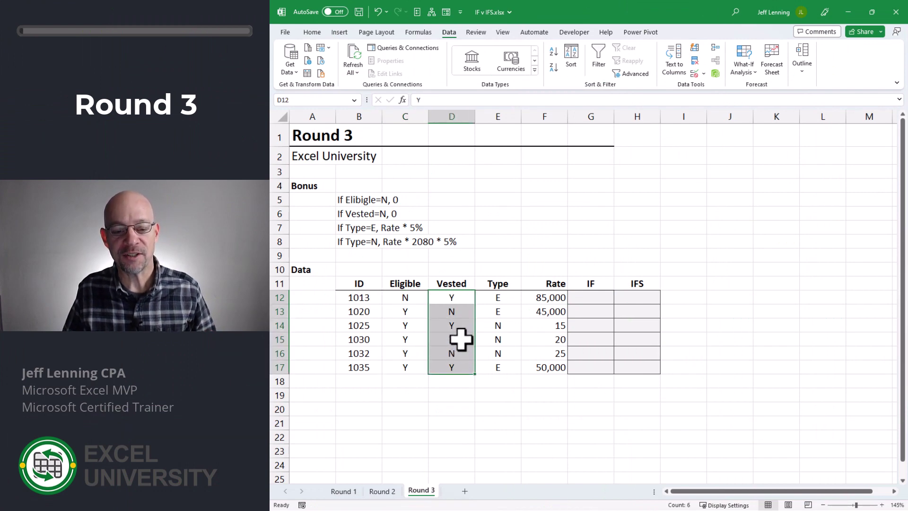
left_click_drag(497, 299, 502, 364)
left_click(504, 296)
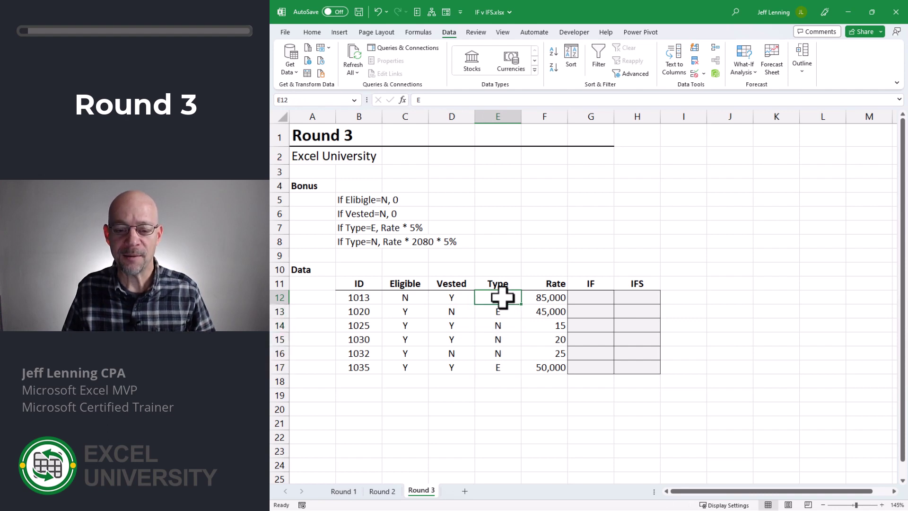
left_click(546, 297)
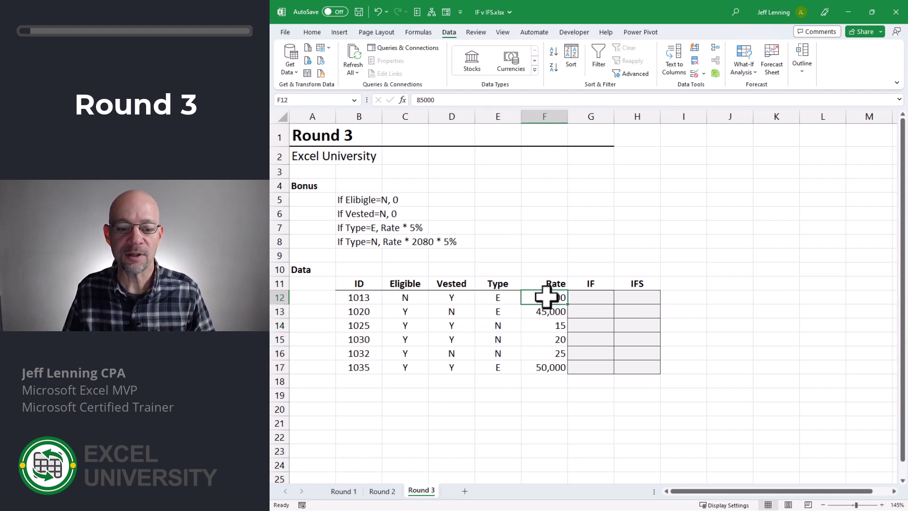
left_click(496, 325)
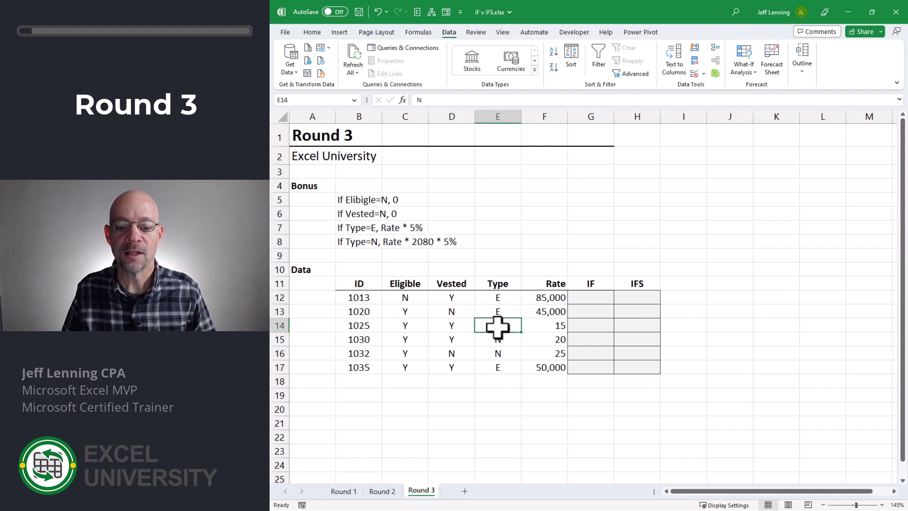
left_click(542, 327)
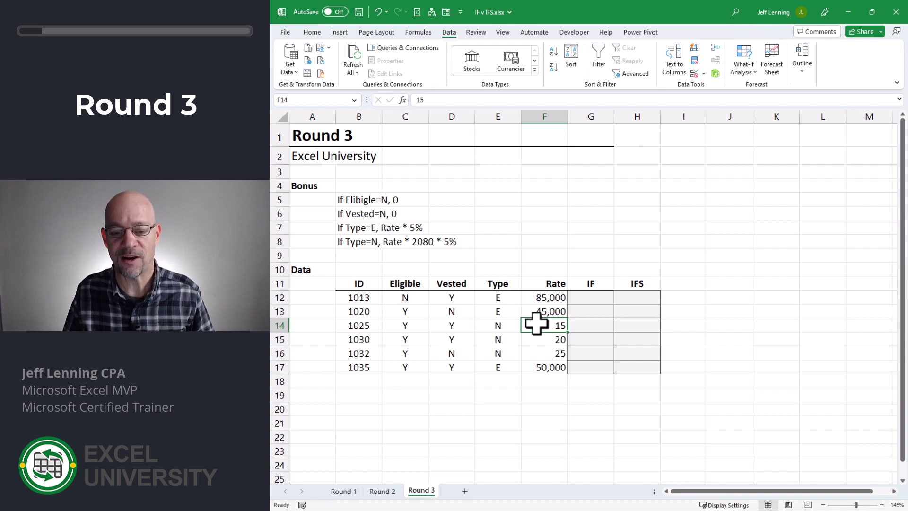
Start an IF formula in G12 on Round 3 that returns 0 when C12="N", with a nested IF as its false value
left_click(587, 294)
type("=IF(")
key("Left")
key("Left")
key("Left")
key("Left")
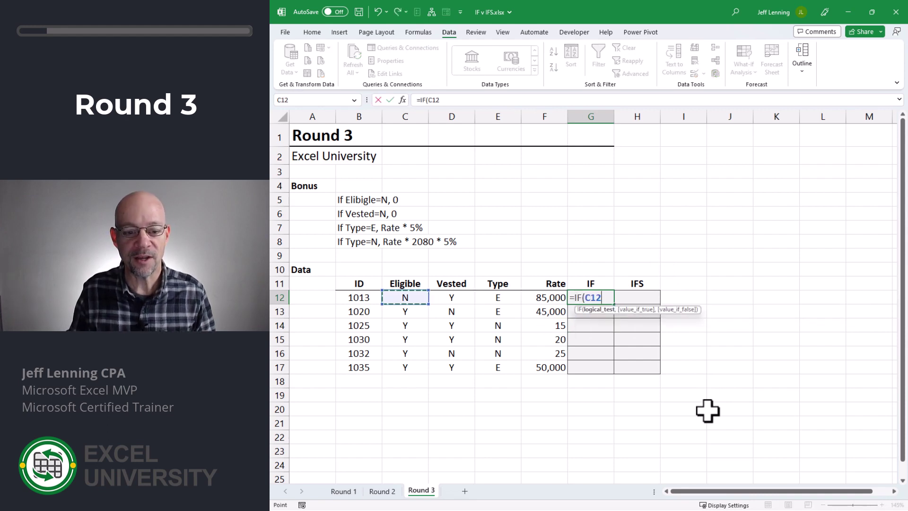
type("=\"N\",0,if(")
Extend G12's nested IFs with D12="N" returning 0 and E12="E" returning F12*.05, then open another nested IF
key("Left")
key("Left")
key("Left")
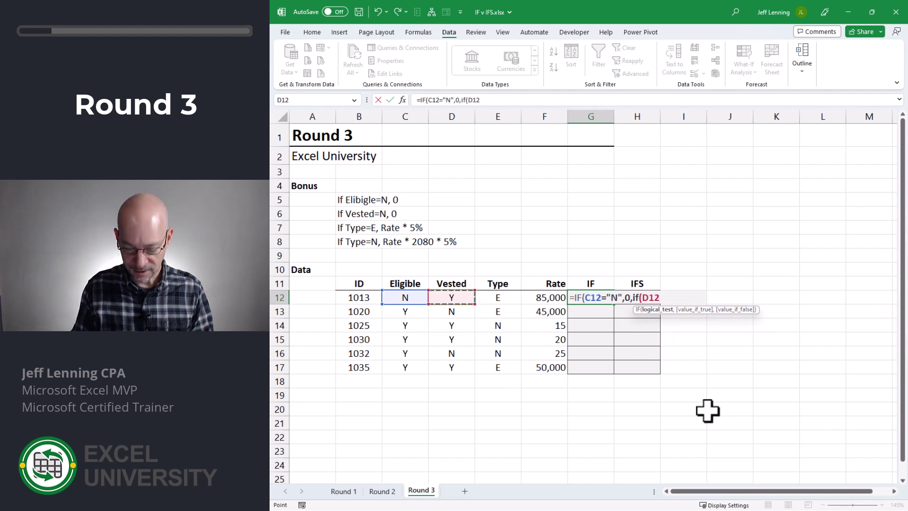
type("=\"N\",")
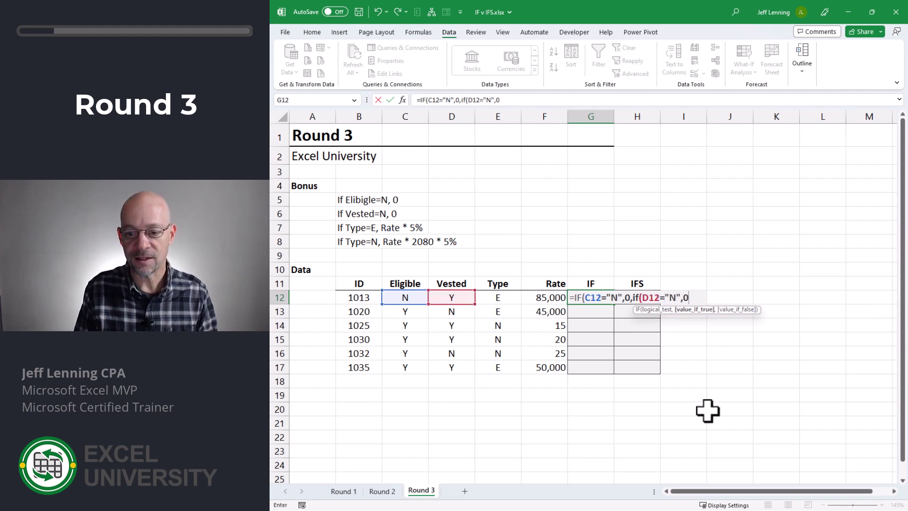
type("0,")
key("Left")
key("Left")
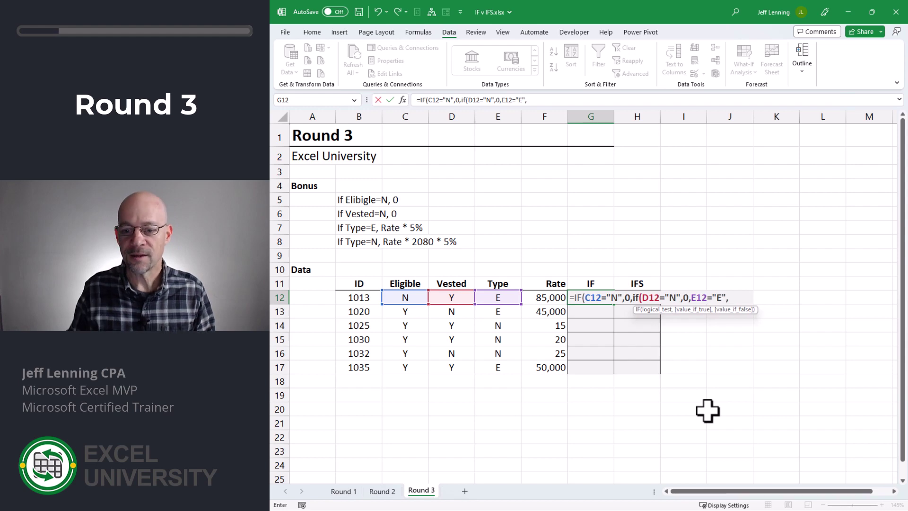
key("Left")
type("*.05,if(")
Complete G12's last nested IF with E12="N" returning F12*2080*.05, and fill the formula down through G17
key("Left")
key("Left")
type("=")
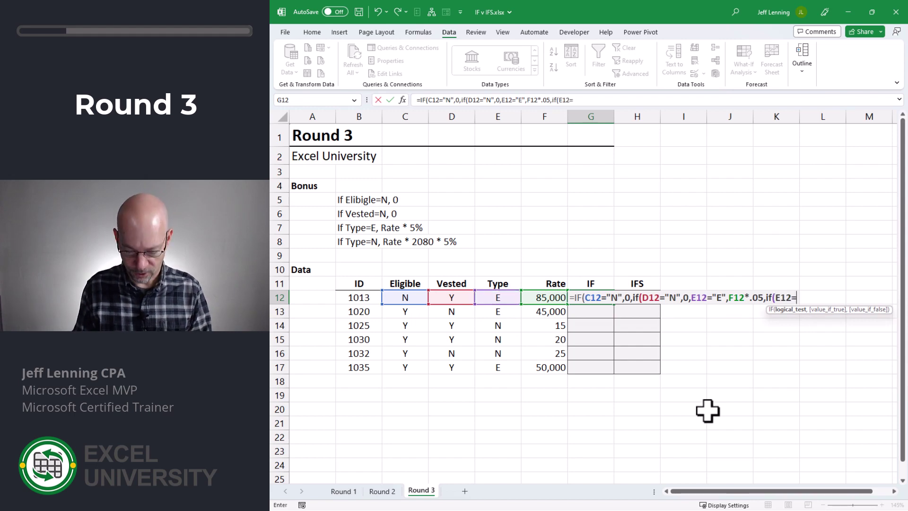
type("\"N\",")
key("Left")
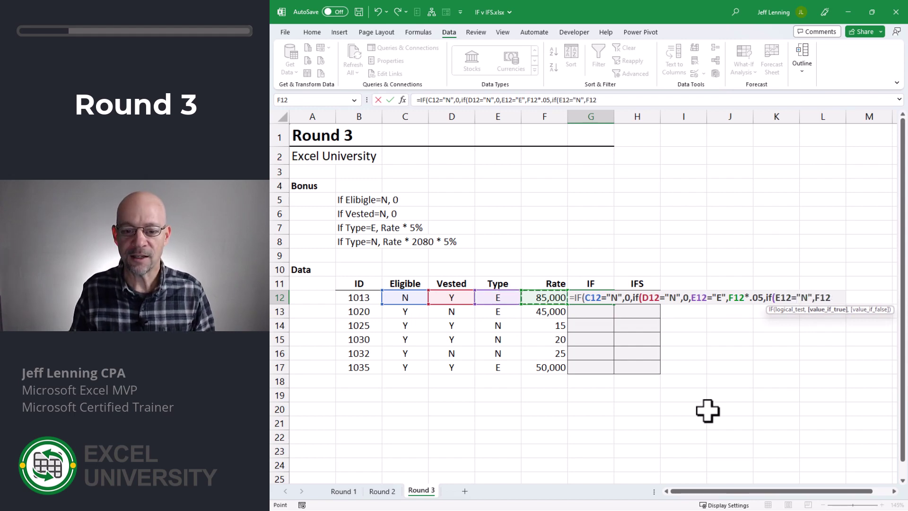
type("*208")
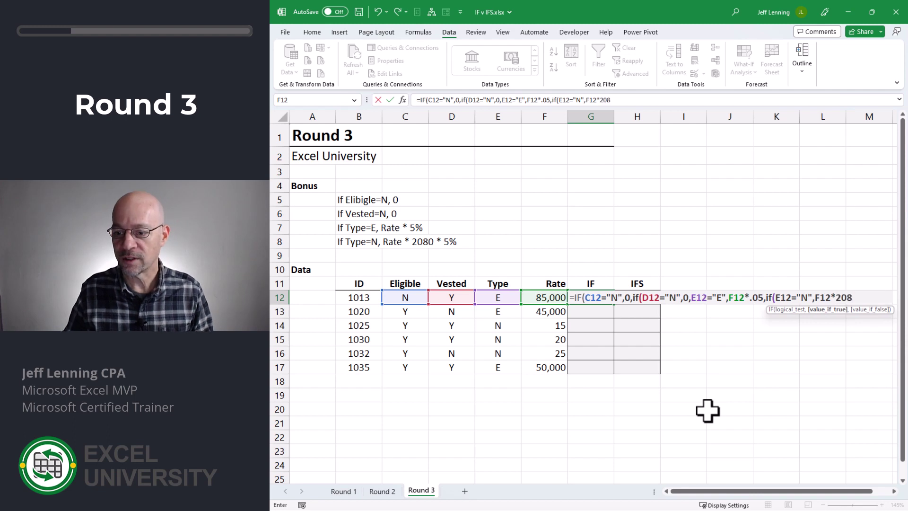
type("0*.05")
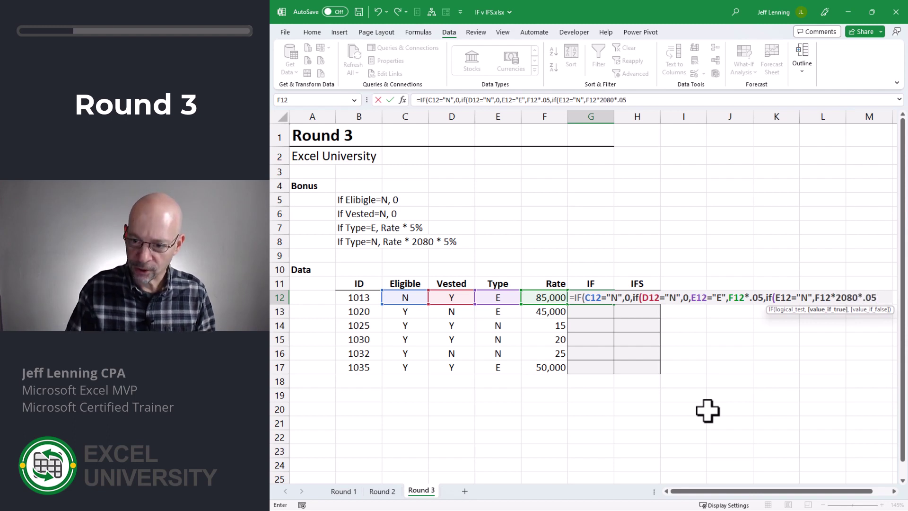
type("))")
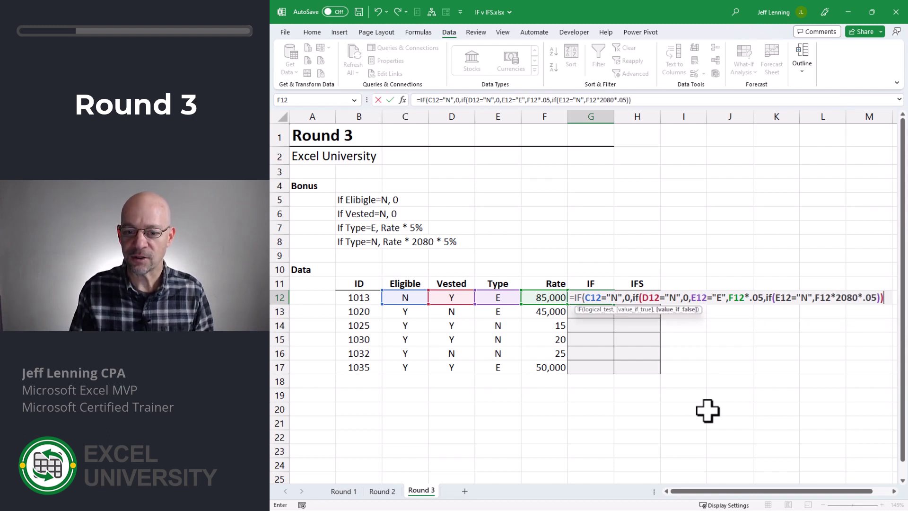
type(")")
key("ctrl+Return")
left_click_drag(613, 304, 615, 375)
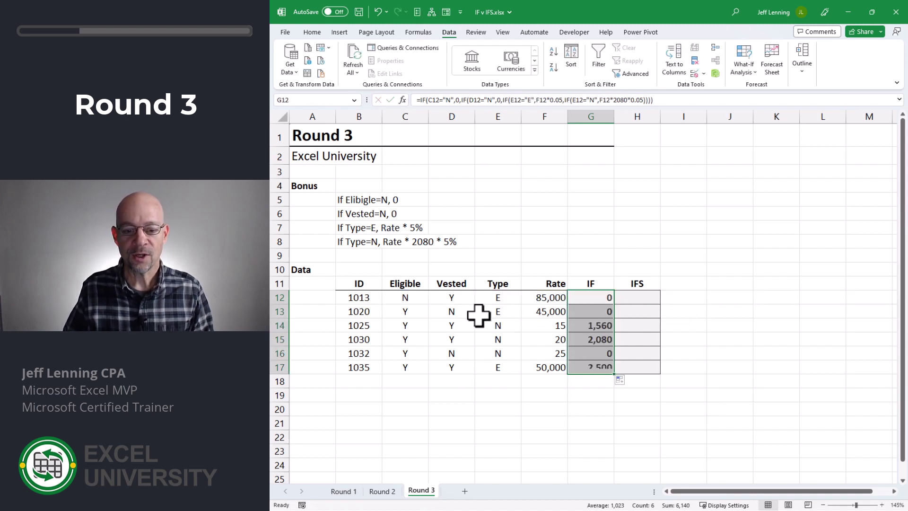
Check the IF bonus results in column G against each employee's Eligible, Vested, Type and Rate values
left_click(413, 298)
left_click(597, 297)
left_click(445, 311)
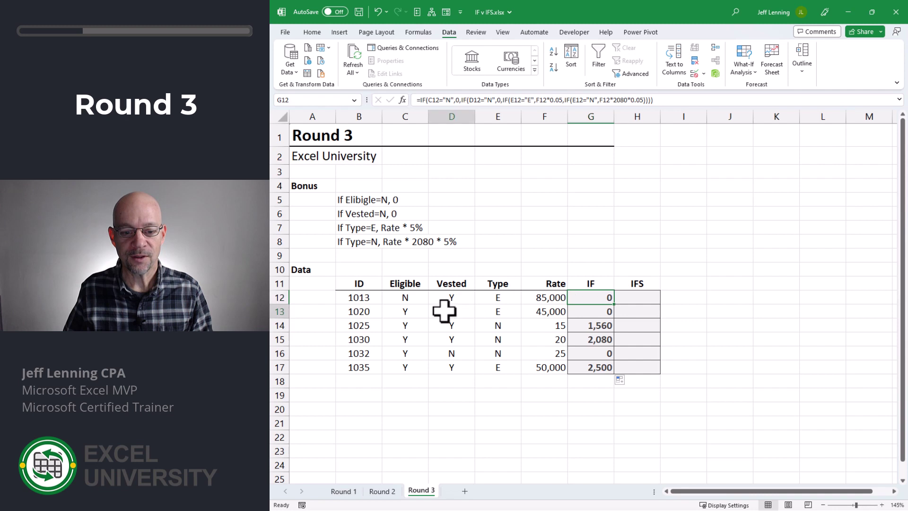
left_click(604, 311)
left_click_drag(424, 324, 463, 324)
left_click(601, 325)
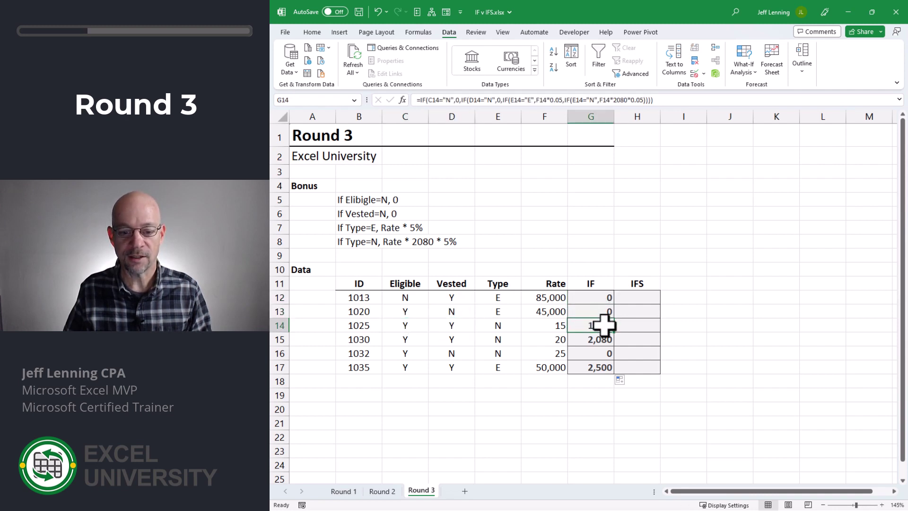
left_click_drag(425, 354, 468, 352)
left_click(594, 352)
left_click_drag(402, 365, 442, 365)
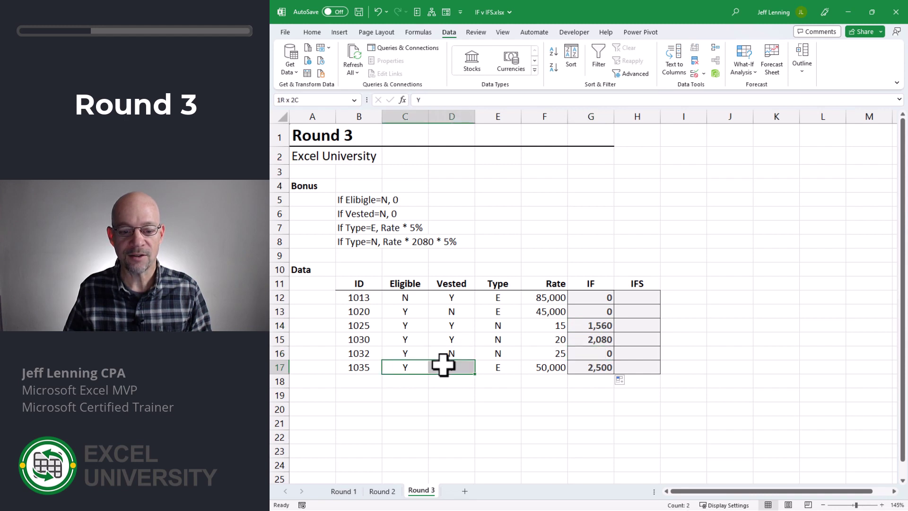
left_click(506, 368)
left_click(541, 367)
left_click(589, 367)
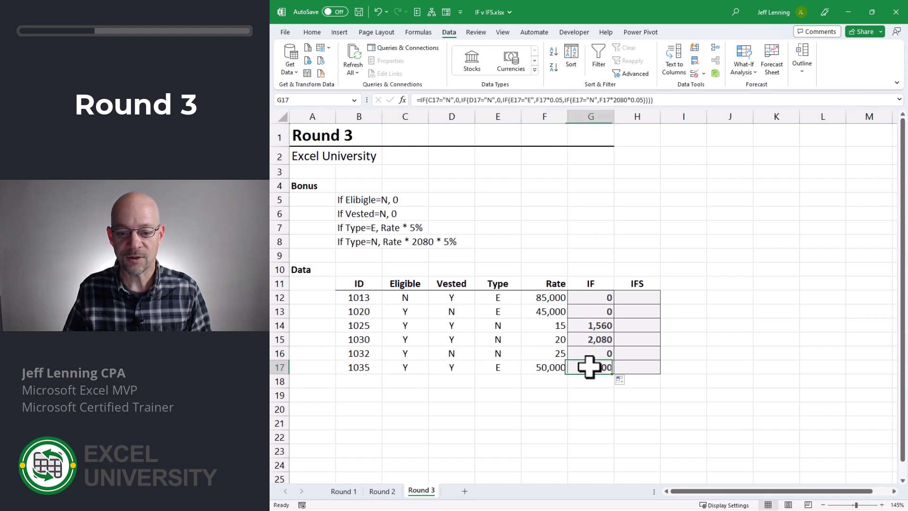
Start an IFS formula in H12 with C12="N" returning 0 and D12="N" returning 0
left_click(629, 298)
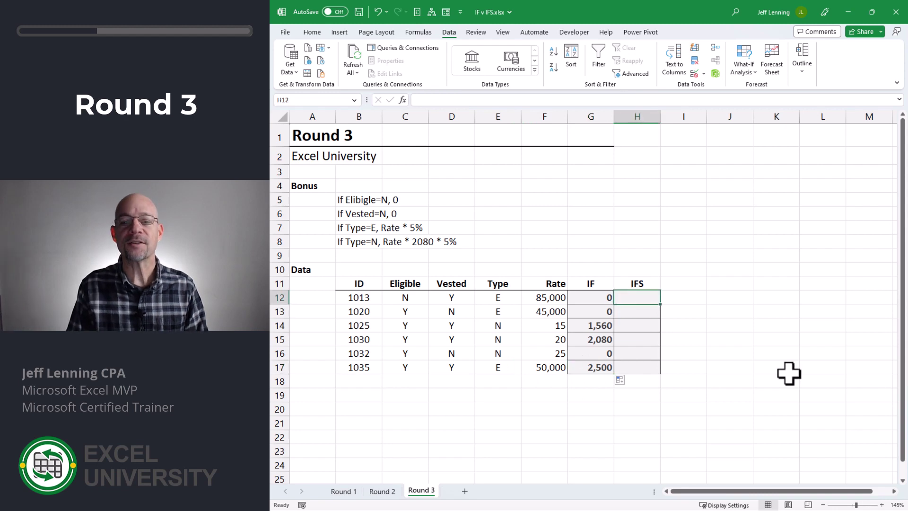
type("=IFS(")
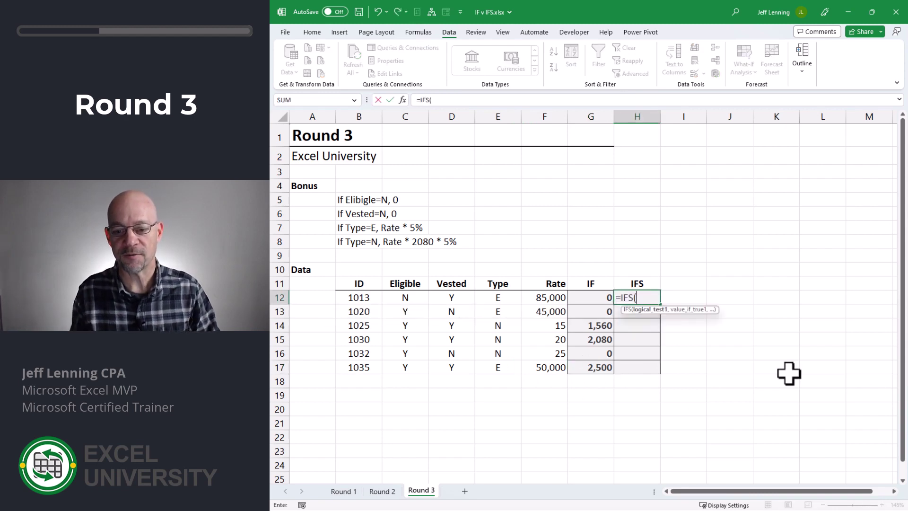
left_click(396, 295)
type("=\"N\",0,")
left_click(447, 296)
type("=\"N\",0,")
Add the test E12="E" returning F12*.05 to H12's IFS formula
left_click(490, 297)
type("=")
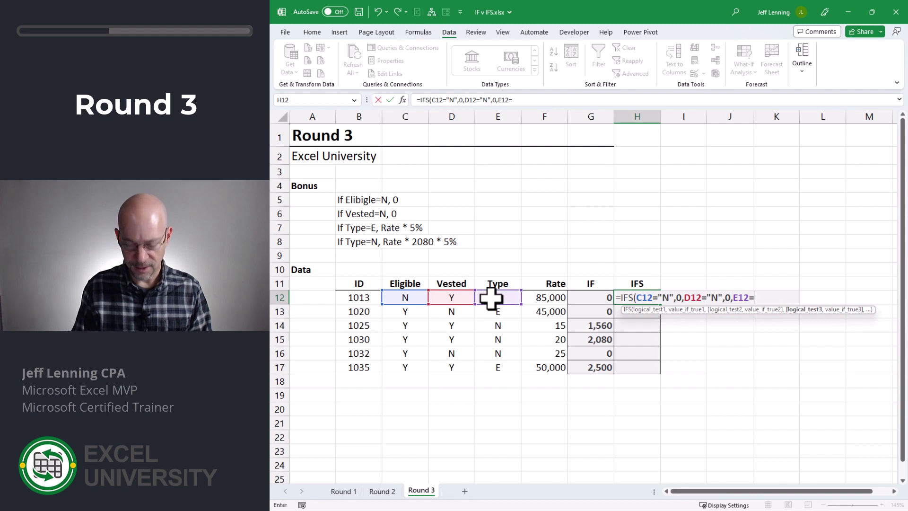
type("\"E\",")
left_click(539, 297)
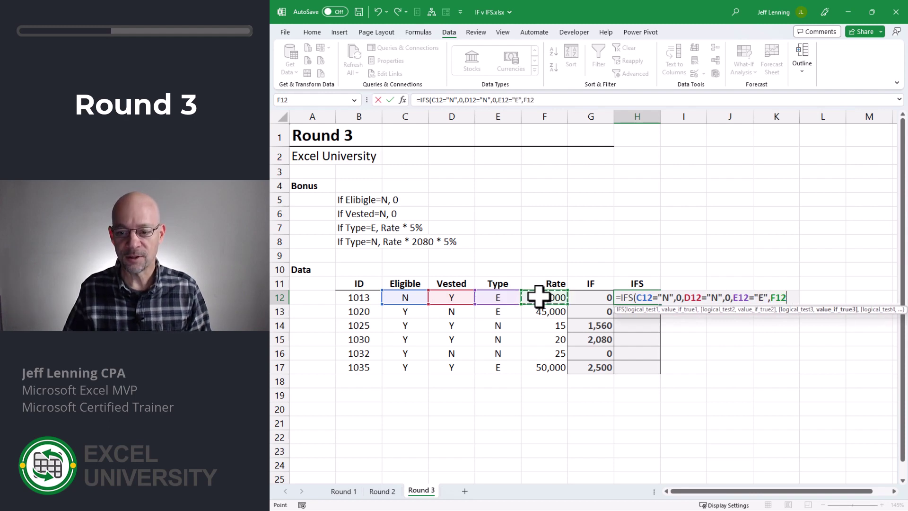
type("*.05,")
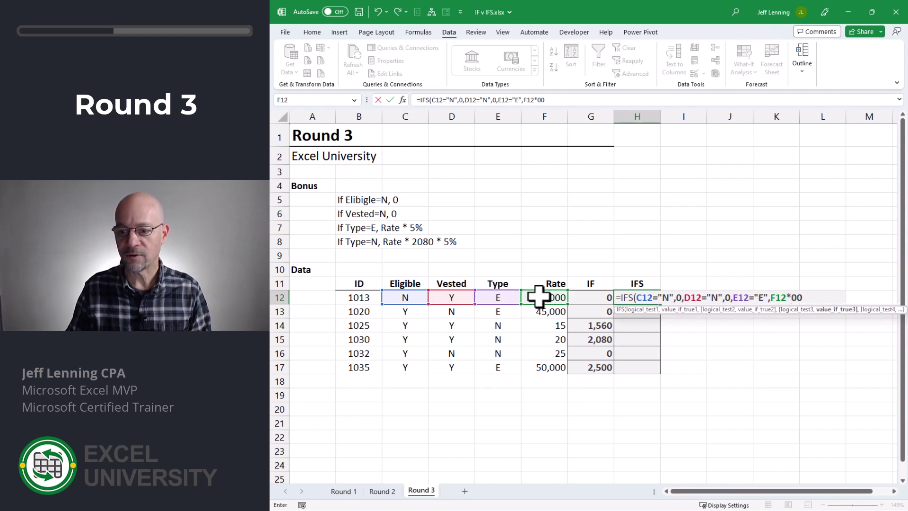
Complete H12's IFS formula with E12="N" returning F12*2080*.05, and fill it down through H17
left_click(497, 296)
type("=")
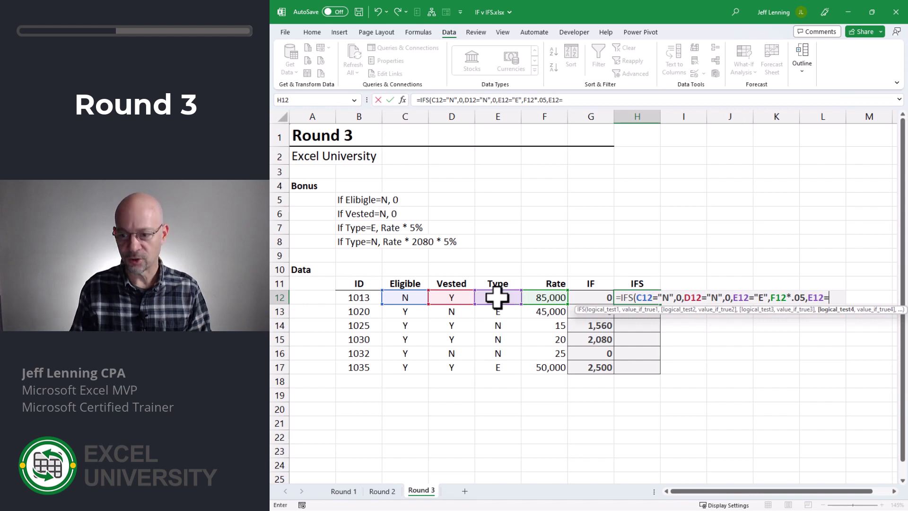
type("\"N\",")
left_click(537, 297)
type("*")
type("2080*0.")
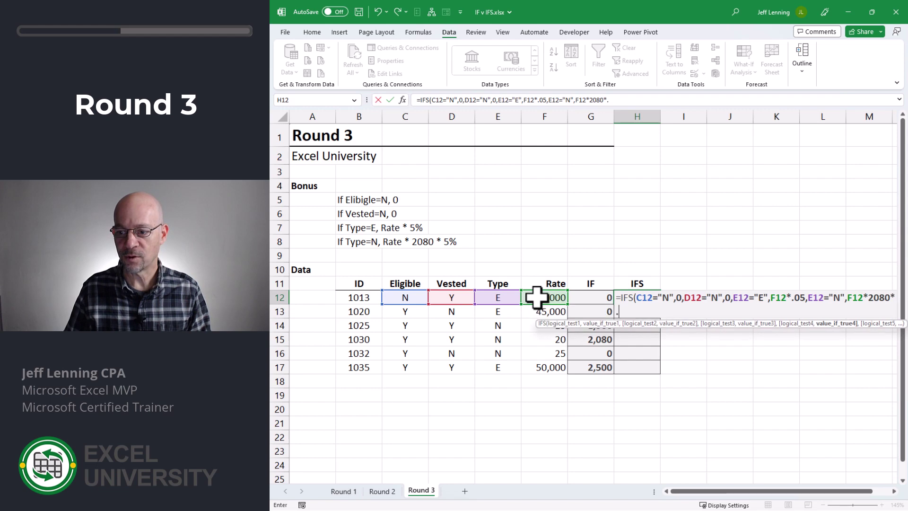
type("05")
key("ctrl+Return")
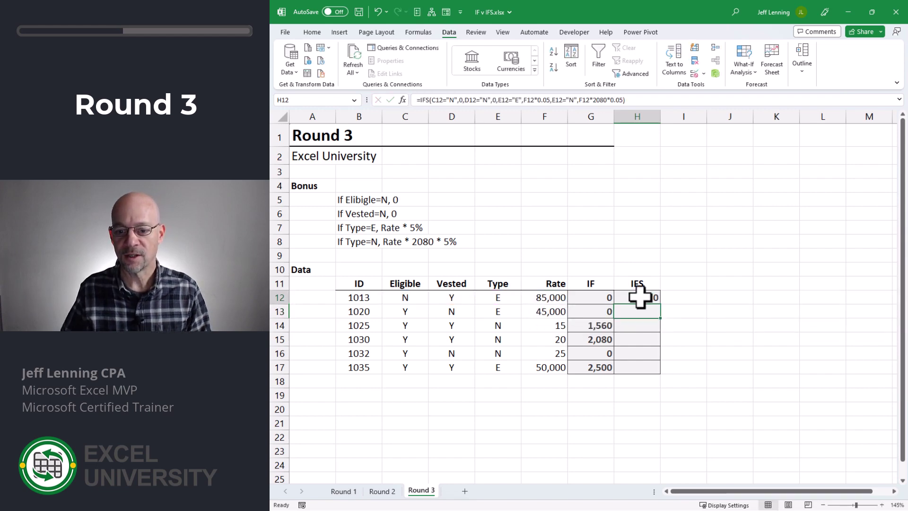
double_click(661, 307)
Compare the IF and IFS results on Round 3 and inspect the nested IF formula in G12
left_click(690, 352)
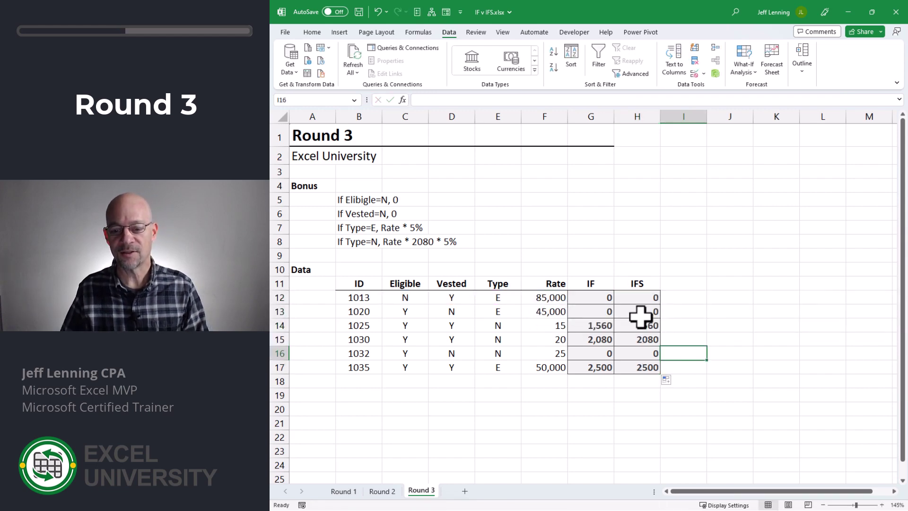
key("Left")
key("Left")
key("Up")
key("Up")
key("Up")
key("Up")
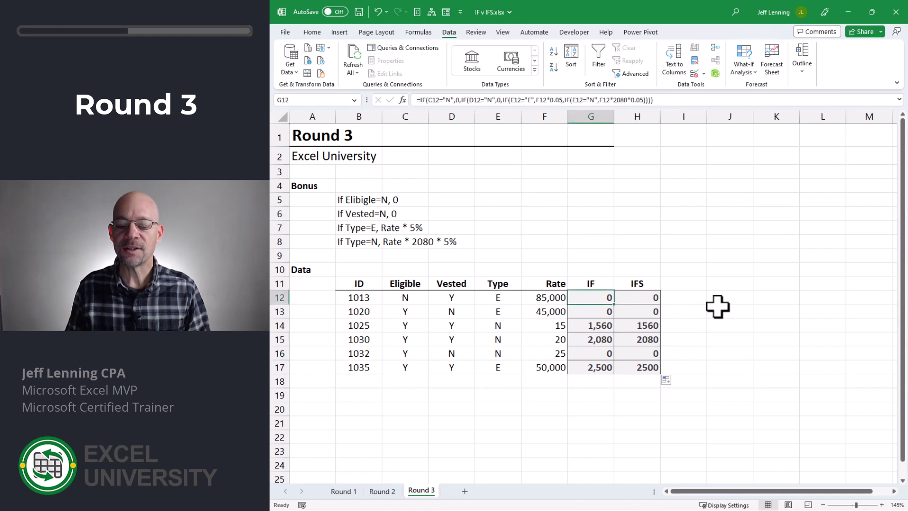
Review each test and its result in G12's nested IF formula, from C12="N" through E12="E" returning F12*0.05
key("F2")
left_click_drag(586, 296, 623, 297)
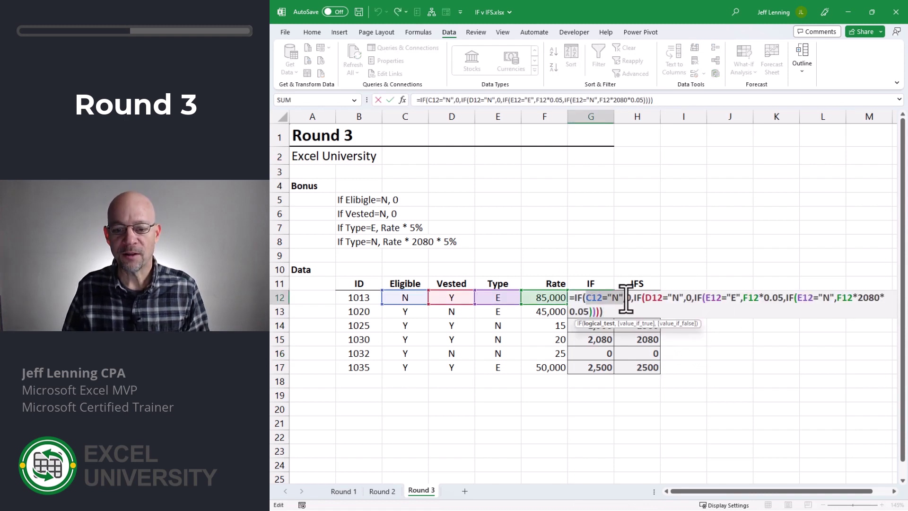
double_click(629, 297)
left_click_drag(634, 301, 684, 298)
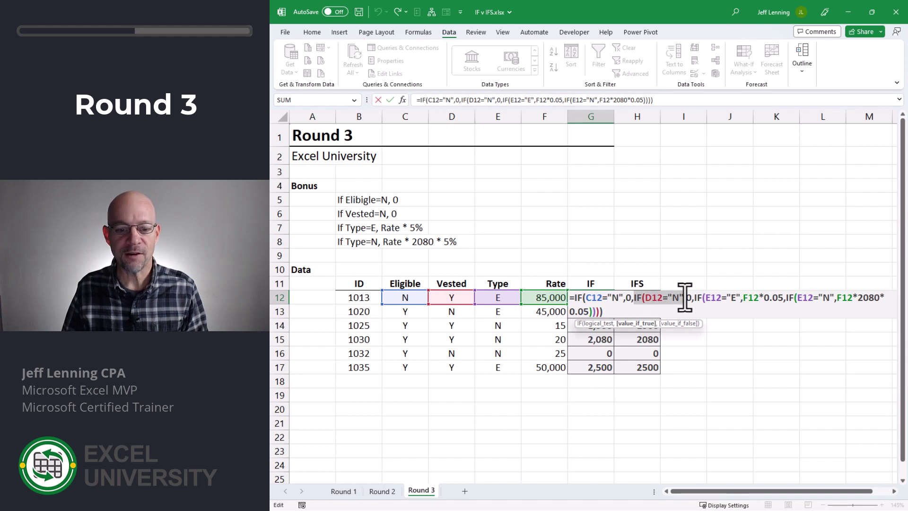
double_click(689, 298)
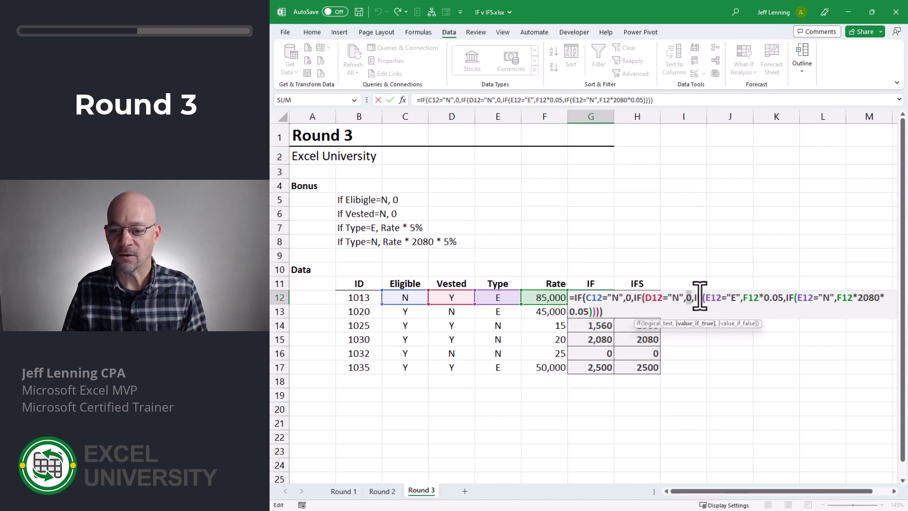
left_click_drag(694, 297, 784, 298)
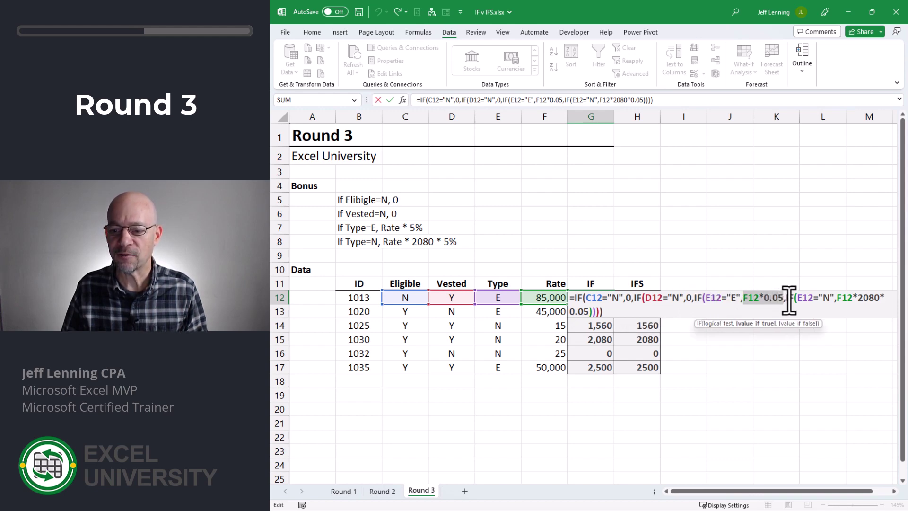
left_click(786, 298)
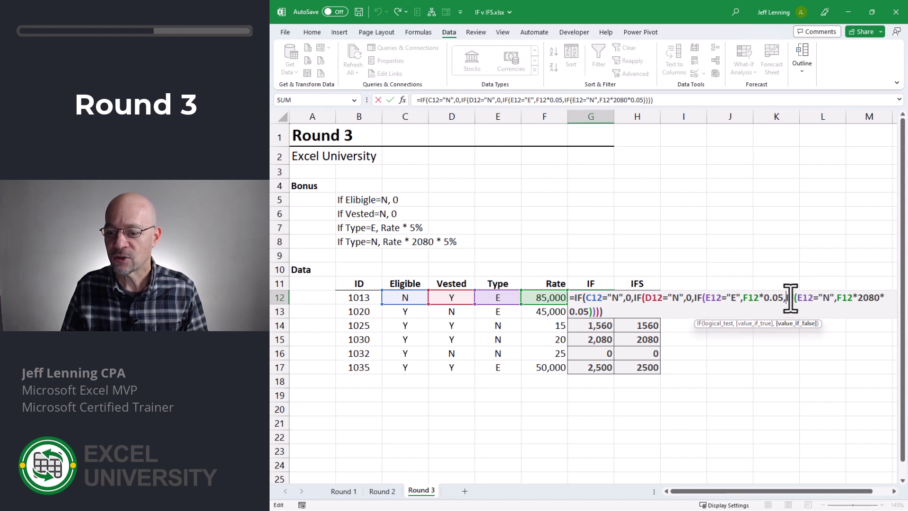
Remove the IF(E12="N" test and its extra closing parenthesis from G12, leaving F12*2080*0.05 as the final value_if_false, and fill down through G17
left_click_drag(788, 298, 836, 297)
key("Delete")
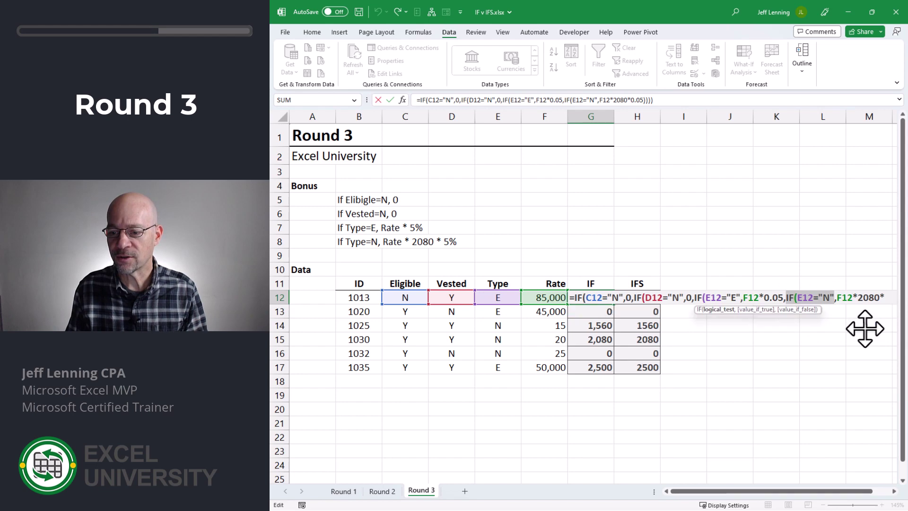
key("Delete")
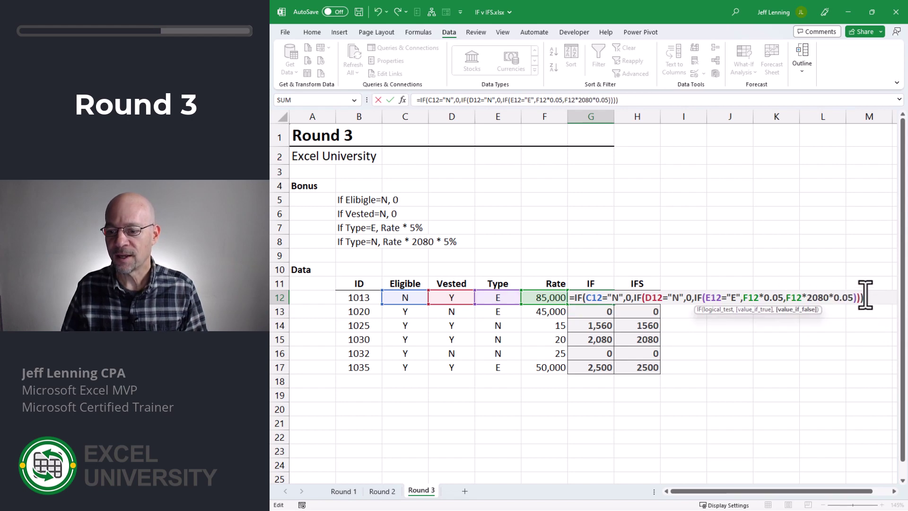
left_click(864, 298)
key("Delete")
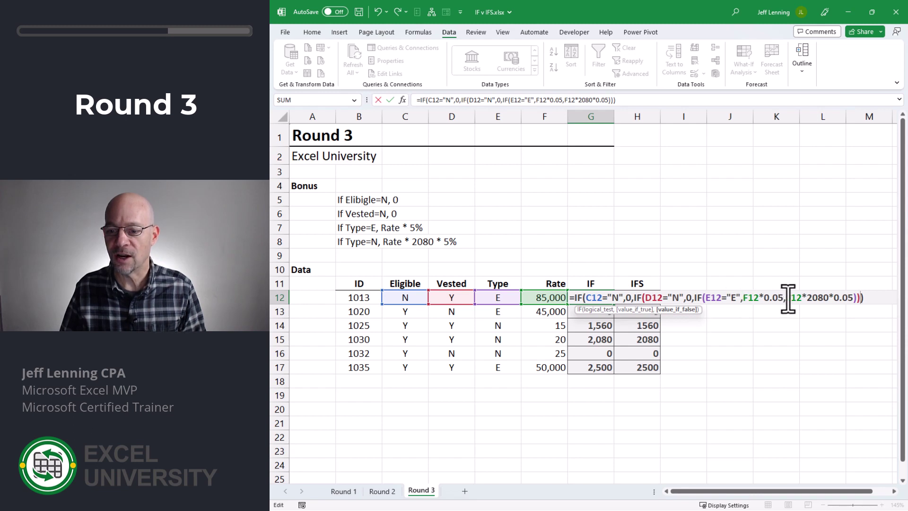
left_click(868, 298)
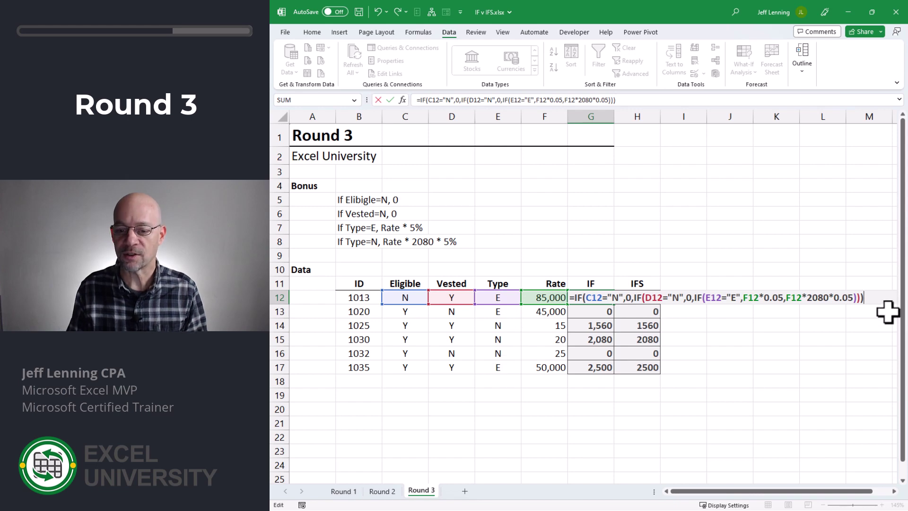
key("Return")
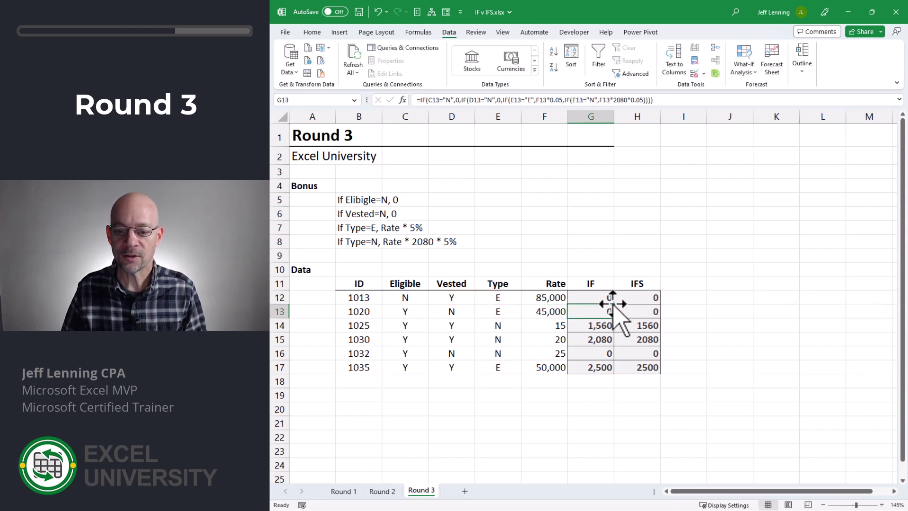
left_click(607, 299)
left_click_drag(613, 304, 615, 375)
Review the test and value pairs in H12's IFS formula, from C12="N" through E12="E" returning F12*0.05
left_click(634, 298)
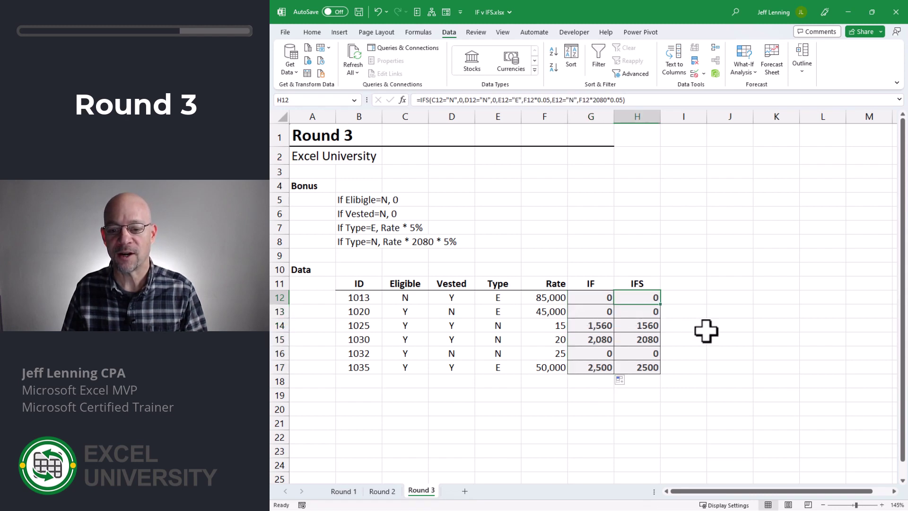
key("F2")
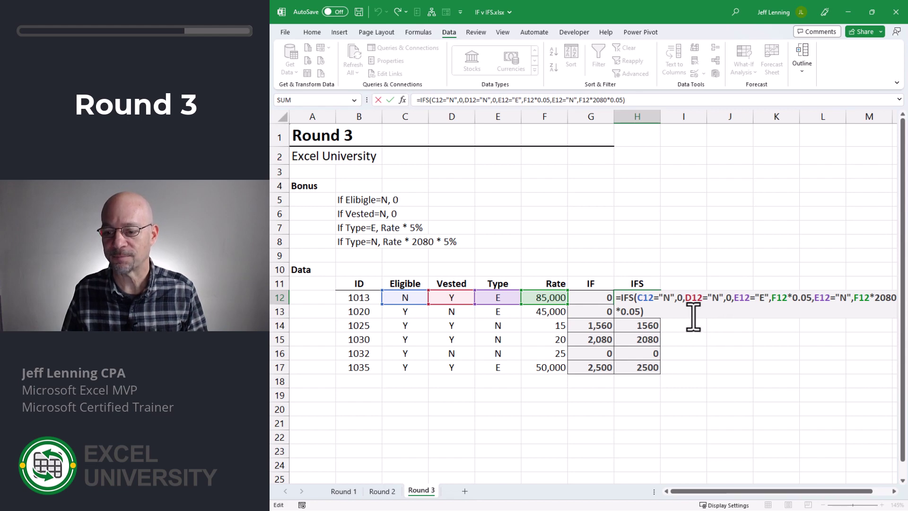
left_click(675, 297)
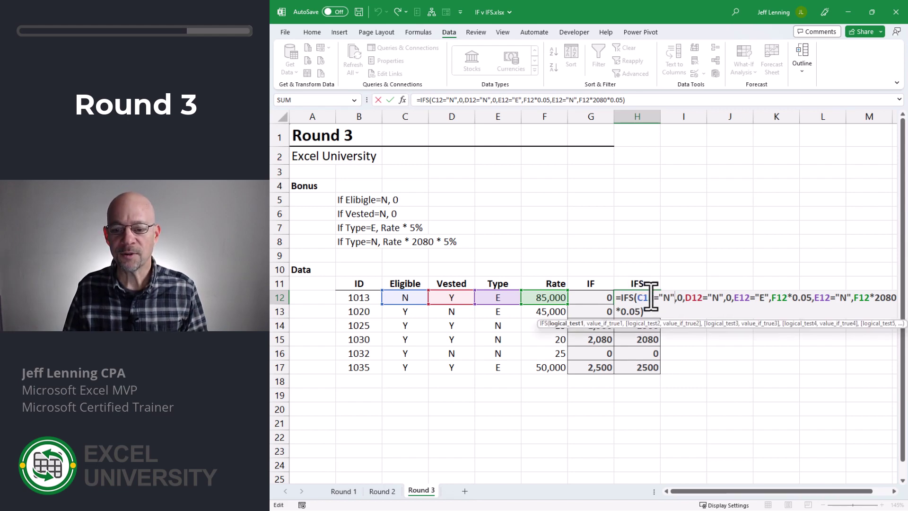
left_click(685, 297)
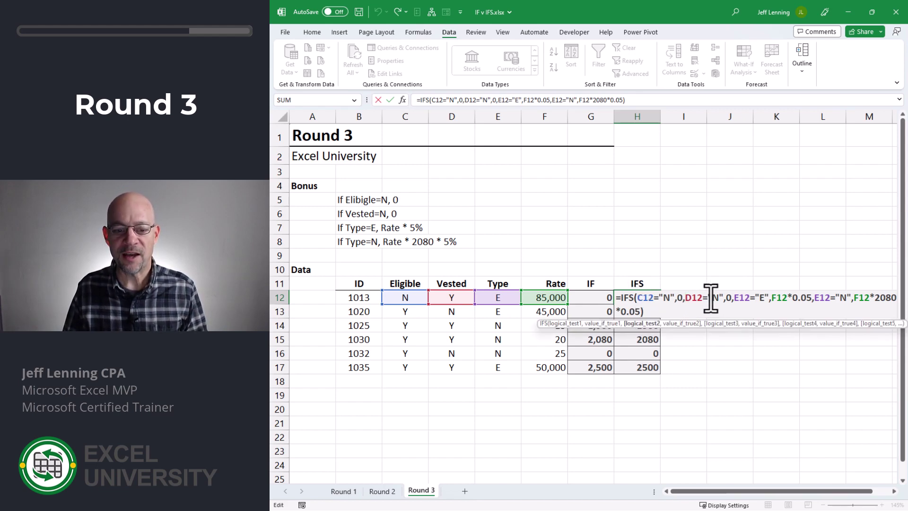
left_click(731, 297)
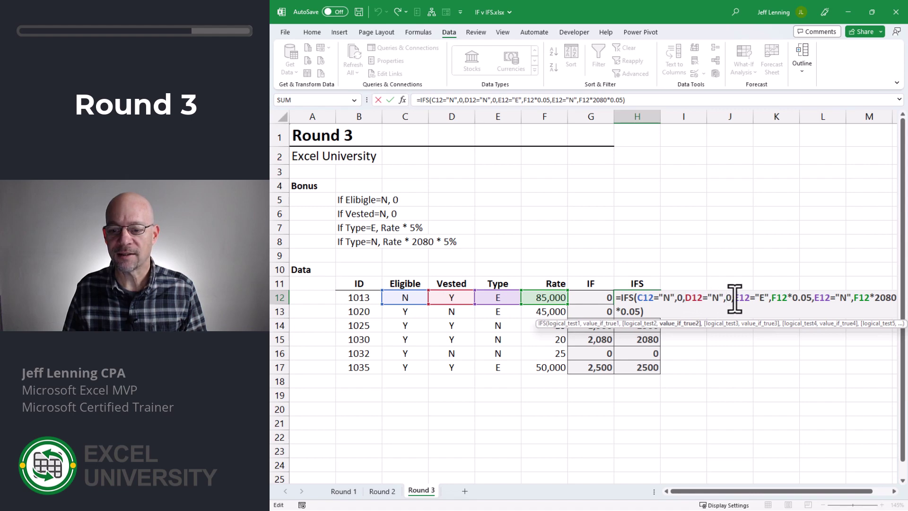
left_click(771, 297)
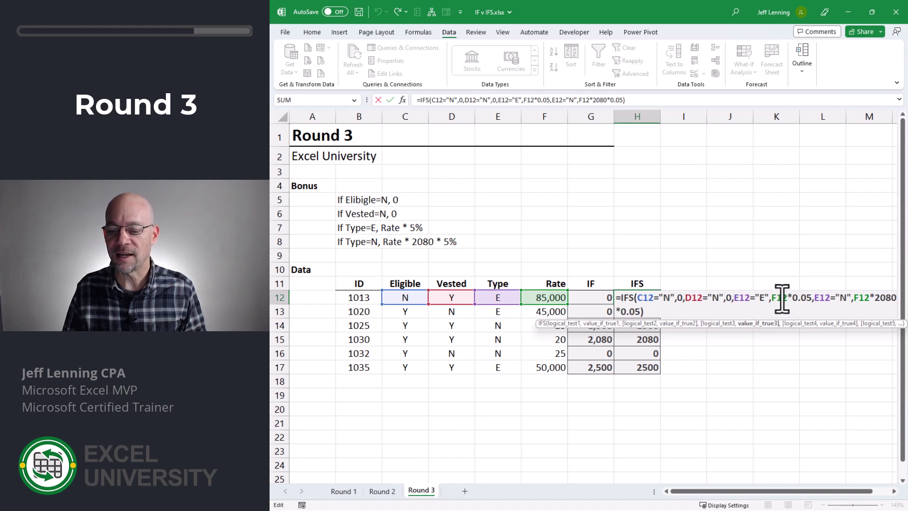
Replace the last test E12="N" in H12's IFS formula with TRUE, keeping F12*2080*0.05 as its result
left_click(815, 297)
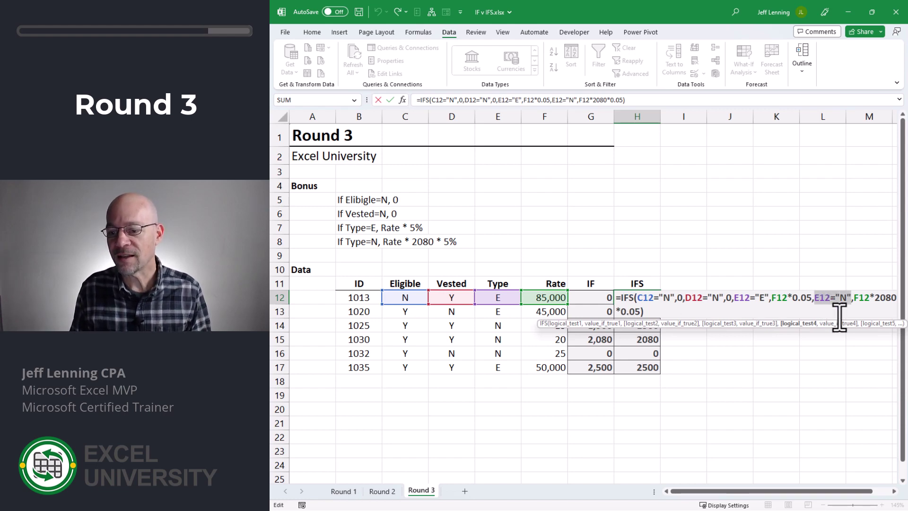
type("true")
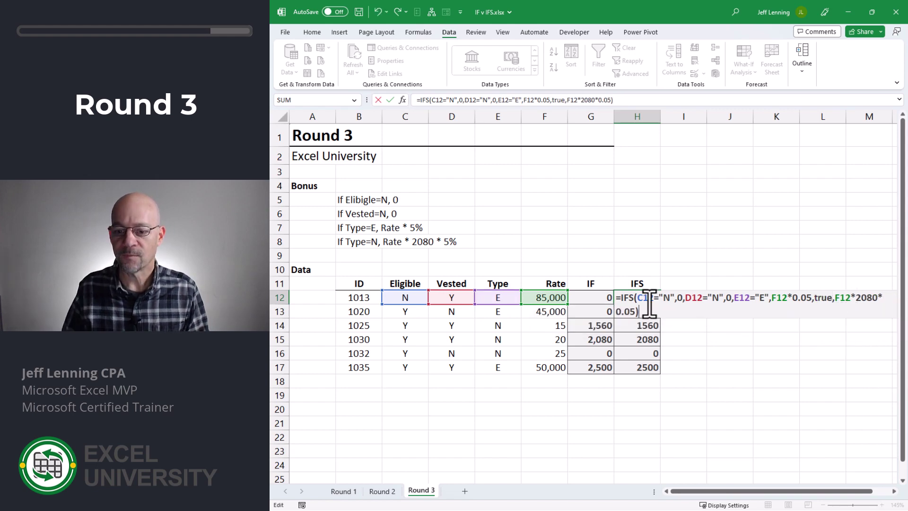
left_click_drag(639, 298, 875, 298)
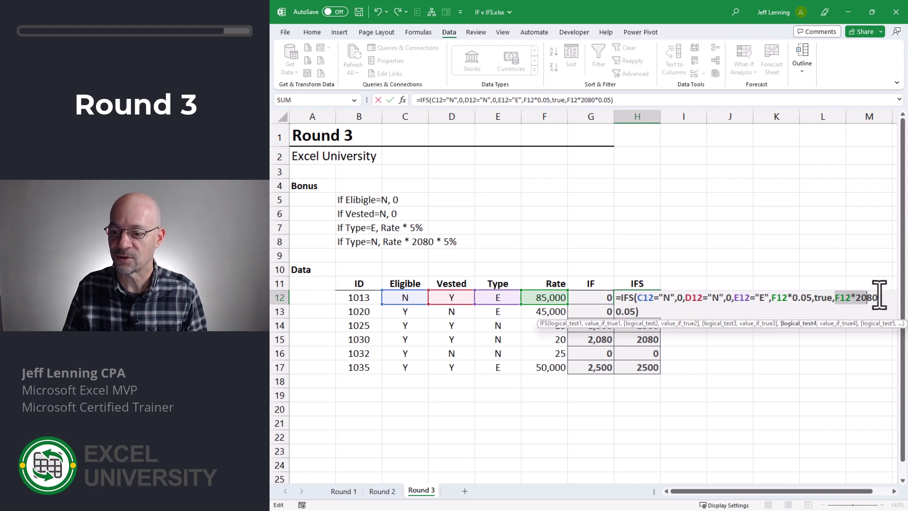
left_click(649, 313)
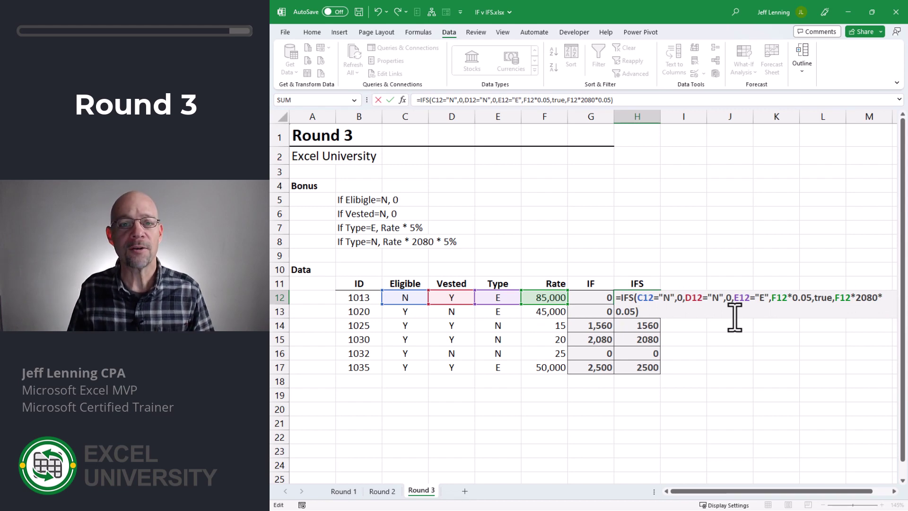
key("ctrl+Return")
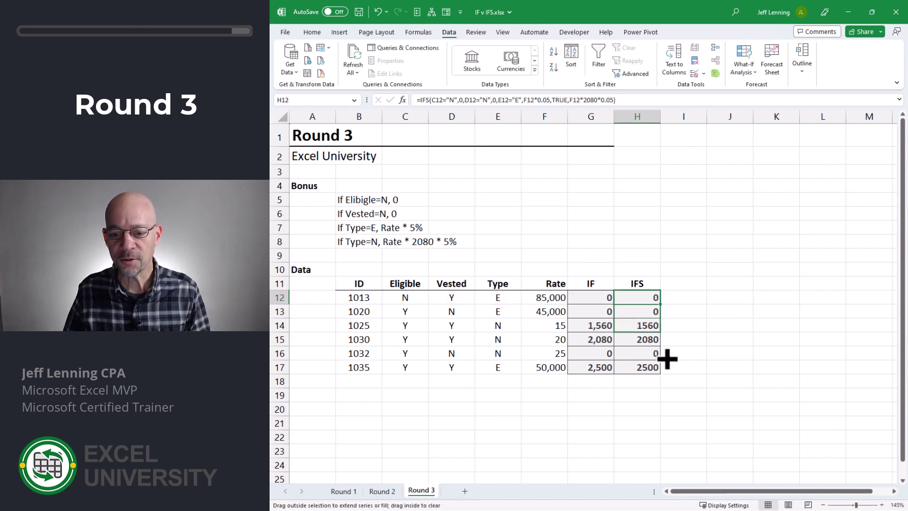